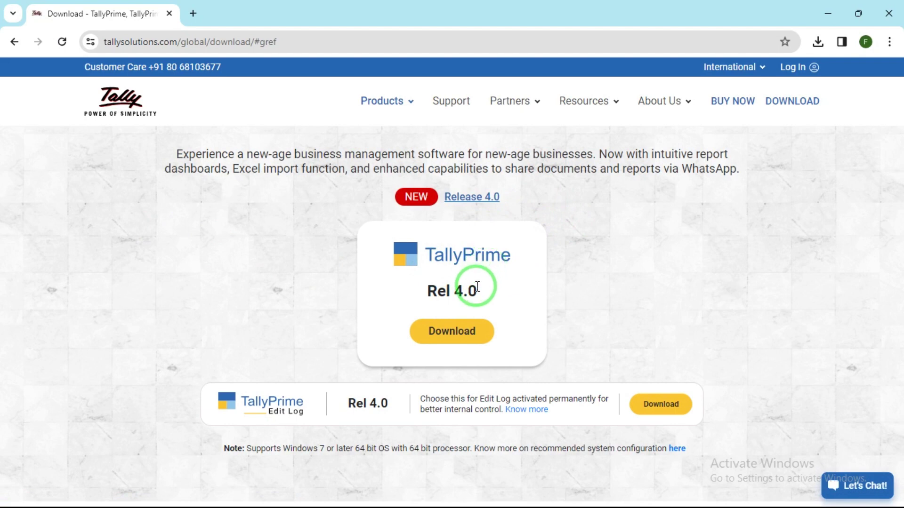
Step: Download the TallyPrime Rel 4.0 installer and run setup (4).exe from Chrome's downloads
{"action": "left_click", "coordinate": [456, 334]}
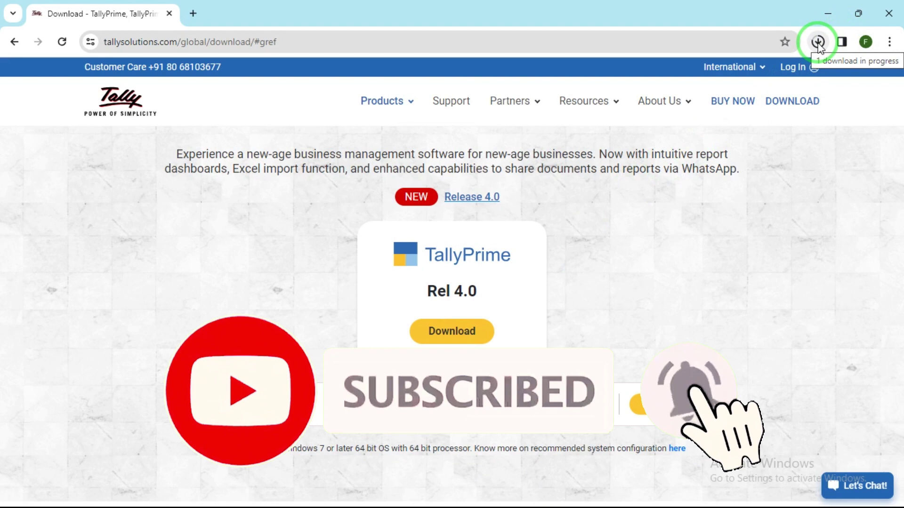
{"action": "left_click", "coordinate": [817, 43]}
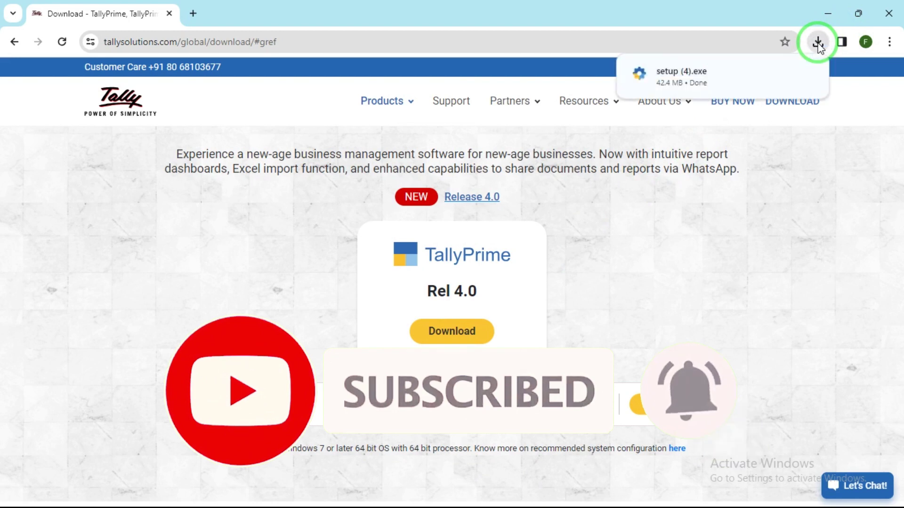
{"action": "left_click", "coordinate": [713, 78]}
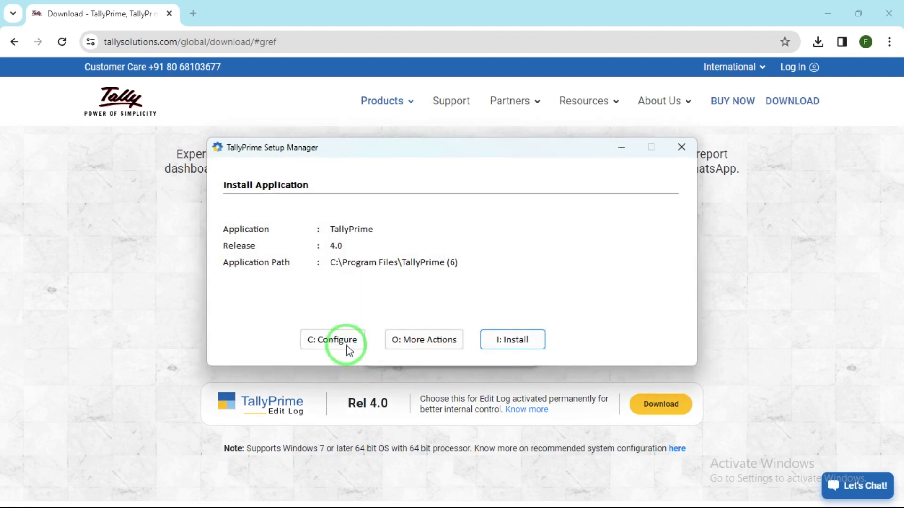
Step: Check the desktop and Start menu shortcut settings, keep path C:\Program Files\TallyPrime (6), and install
{"action": "left_click", "coordinate": [349, 346]}
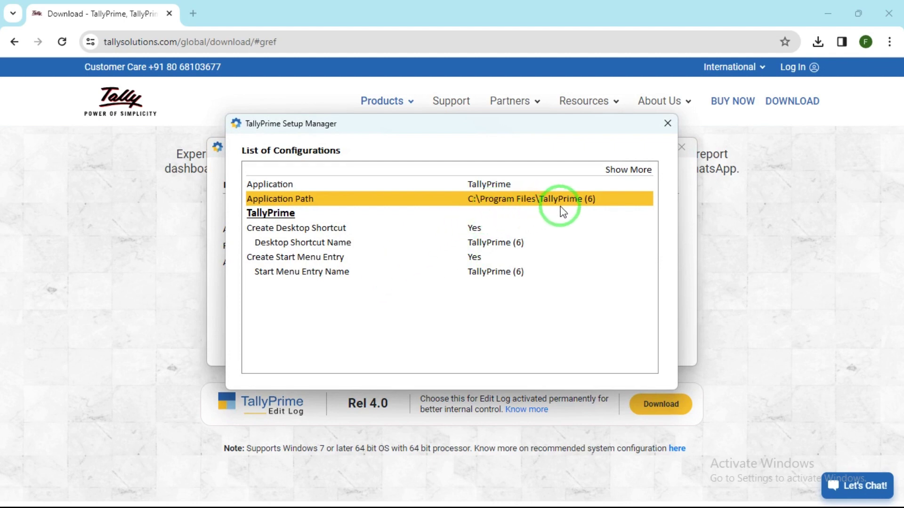
{"action": "left_click", "coordinate": [524, 229]}
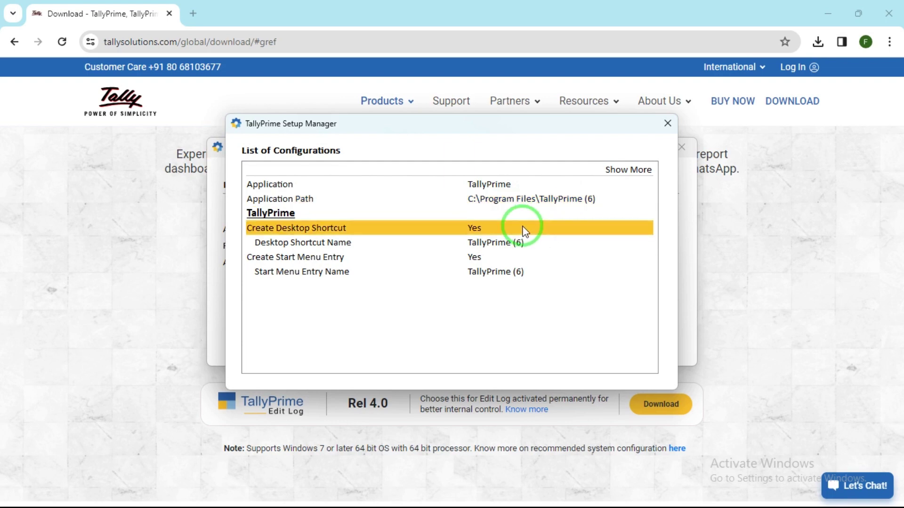
{"action": "left_click", "coordinate": [501, 262]}
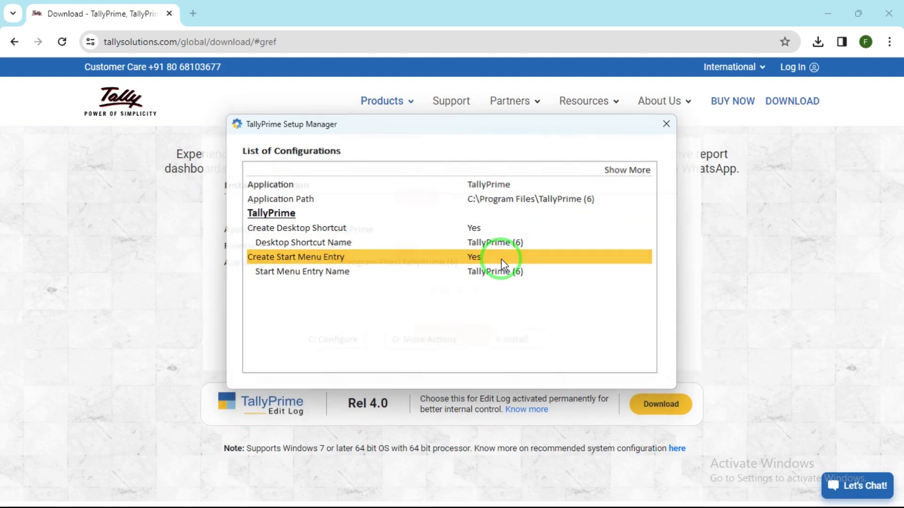
{"action": "key", "text": "ctrl+a"}
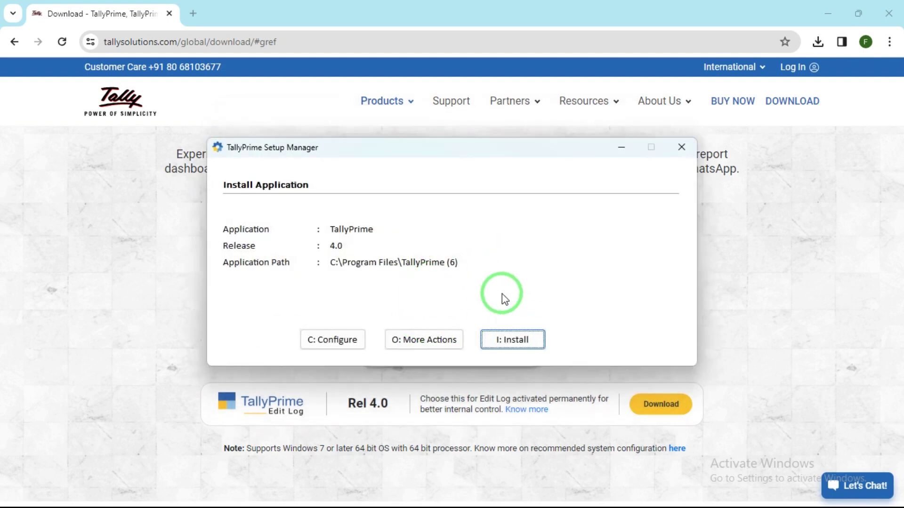
{"action": "left_click", "coordinate": [503, 340]}
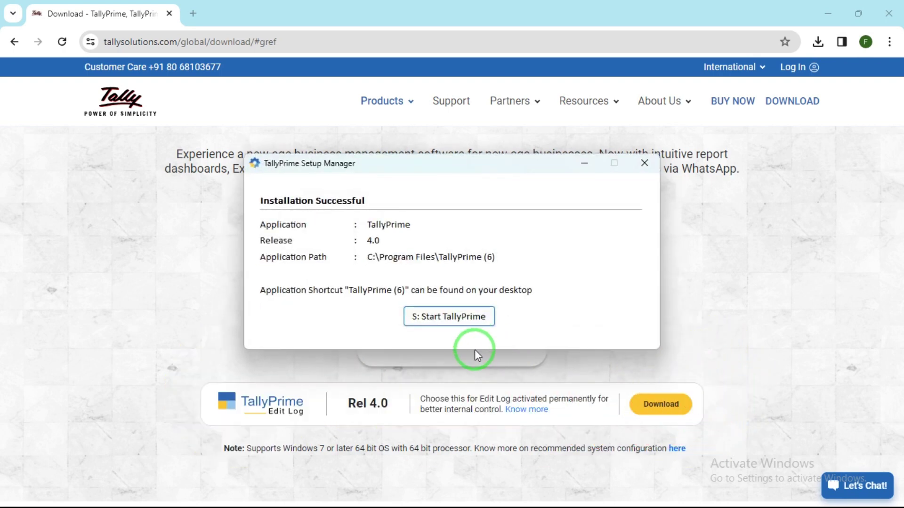
Step: Start TallyPrime, cancel the Windows Security network prompt, and accept the Nepal startup settings
{"action": "left_click", "coordinate": [461, 315]}
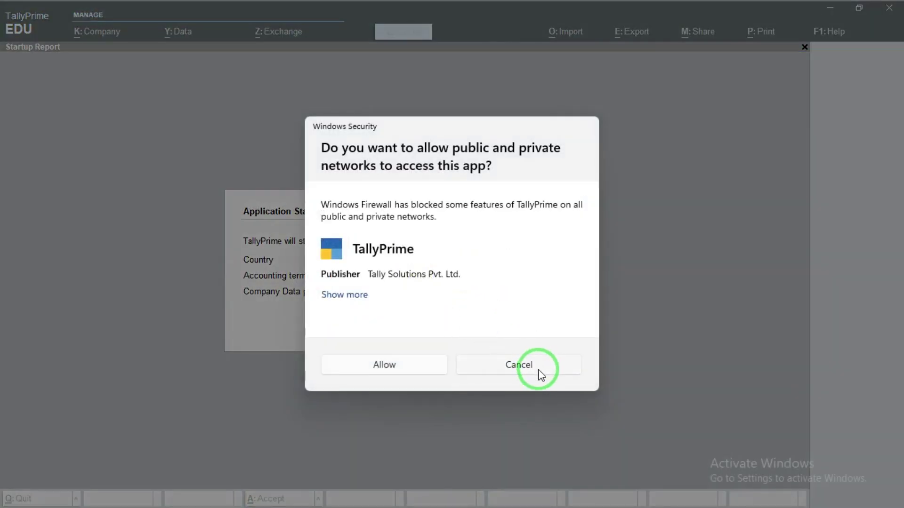
{"action": "left_click", "coordinate": [521, 367]}
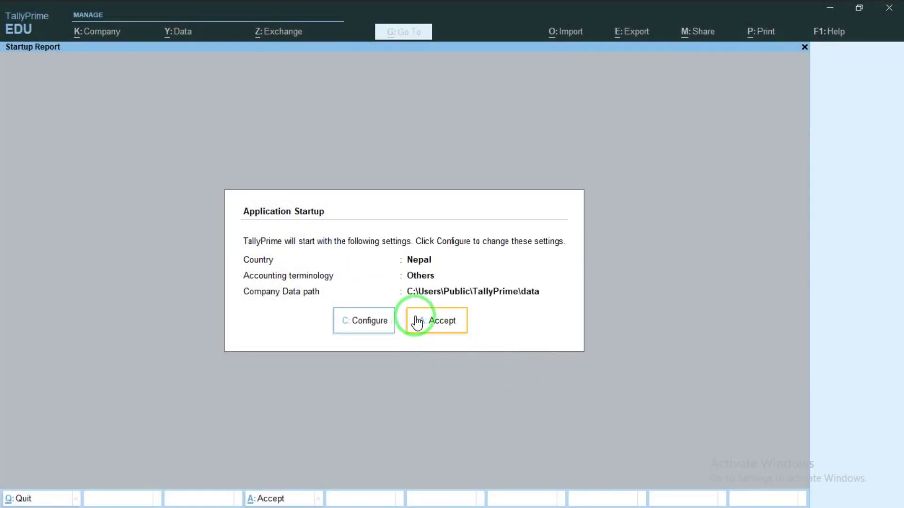
{"action": "left_click", "coordinate": [431, 325]}
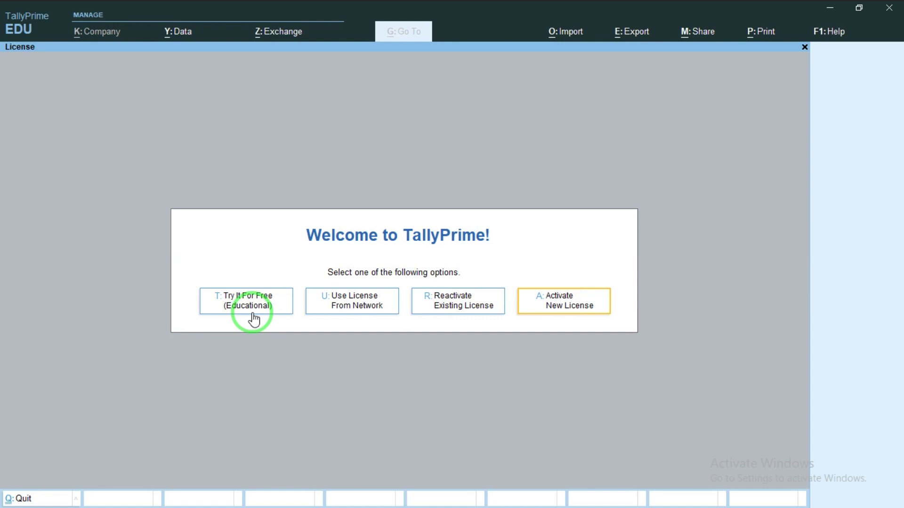
Step: Choose Try It For Free (Educational) and pick Create Company from the Select Company list
{"action": "left_click", "coordinate": [229, 299]}
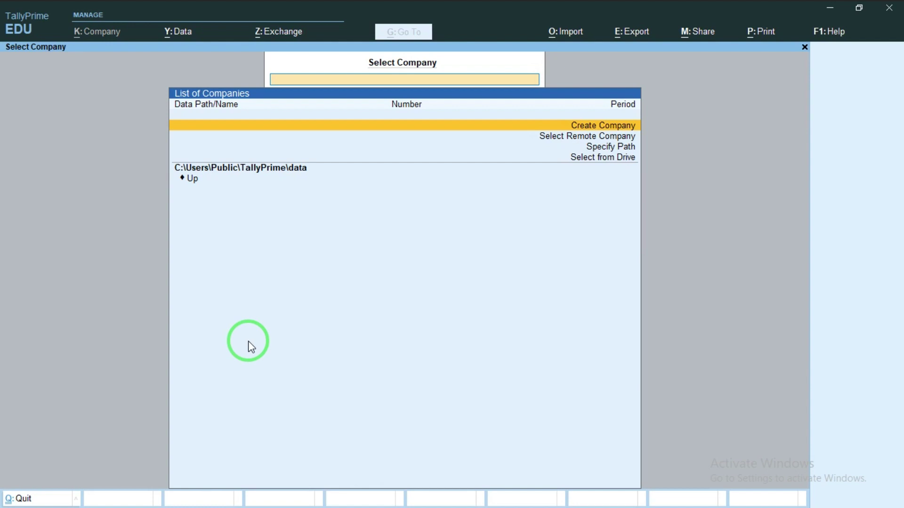
{"action": "key", "text": "Return"}
{"action": "key", "text": "Return"}
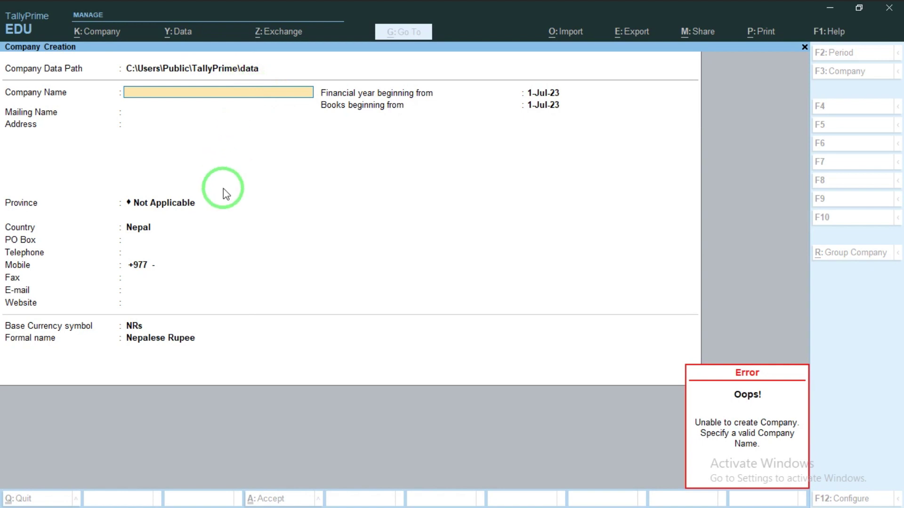
Step: Enter 'Technical Guru and Chela Pvt. Ltd. (2080-2081)' as the company name, fixing a typo
{"action": "type", "text": "Technc"}
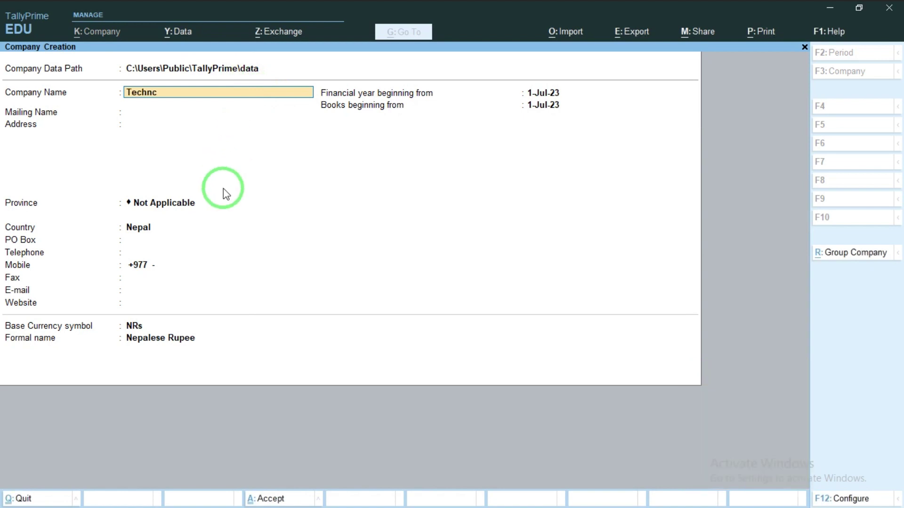
{"action": "key", "text": "BackSpace"}
{"action": "type", "text": "ical Guru and Chela"}
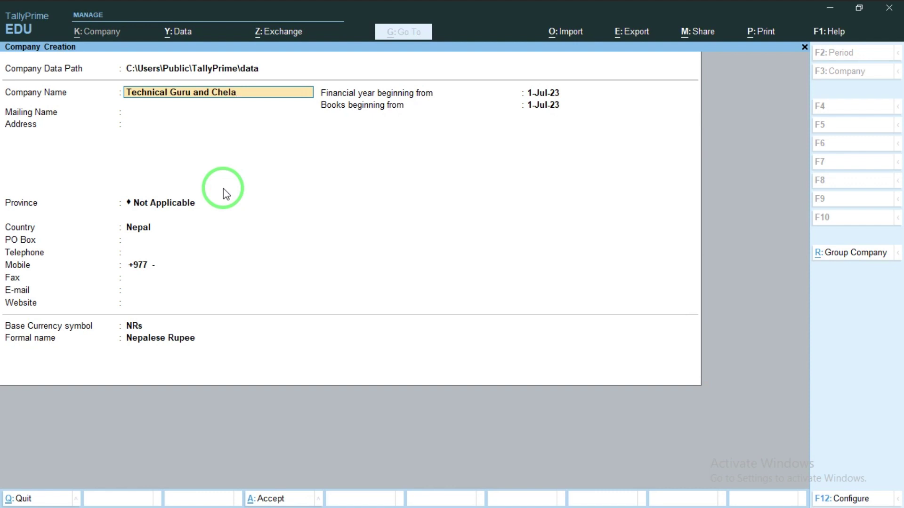
{"action": "type", "text": " Pvt. Ltd. ("}
{"action": "type", "text": "2080-2081)"}
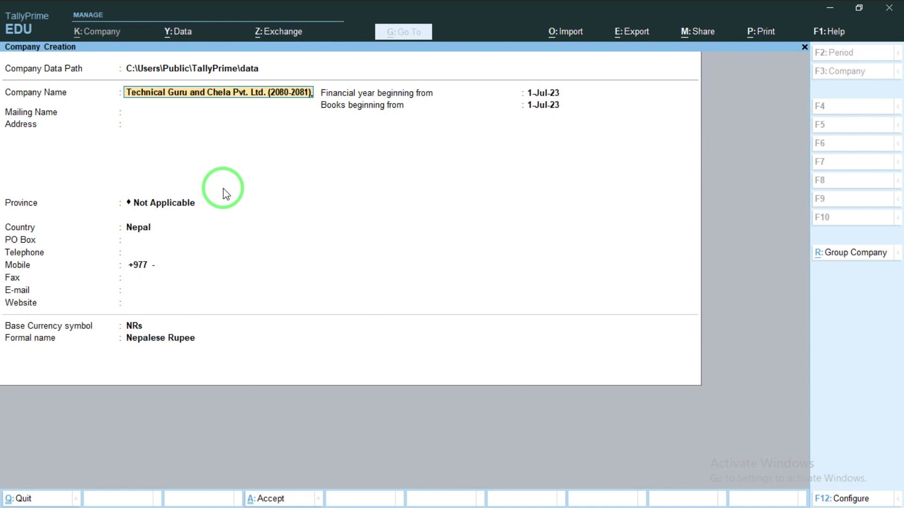
Step: Keep the default mailing name, enter Kathmandu as the address, and choose Bagmati province
{"action": "key", "text": "Return"}
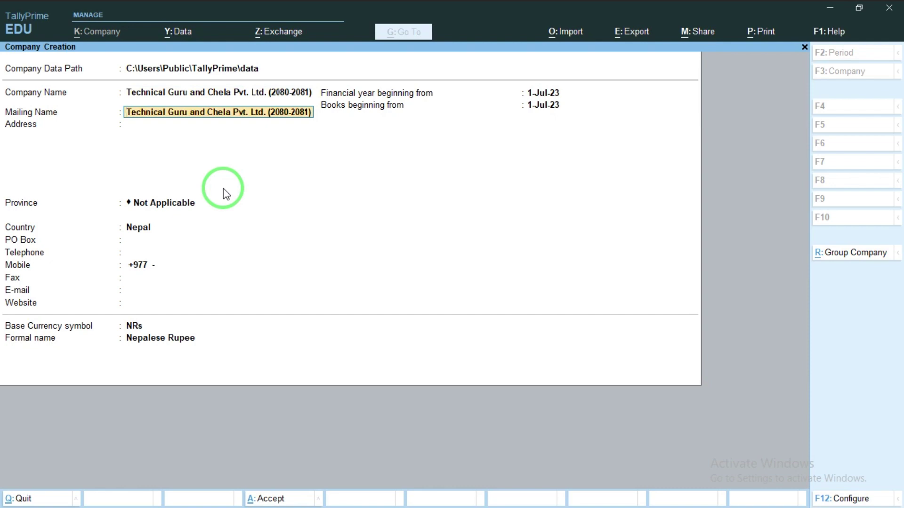
{"action": "key", "text": "Return"}
{"action": "type", "text": "Kathmandu"}
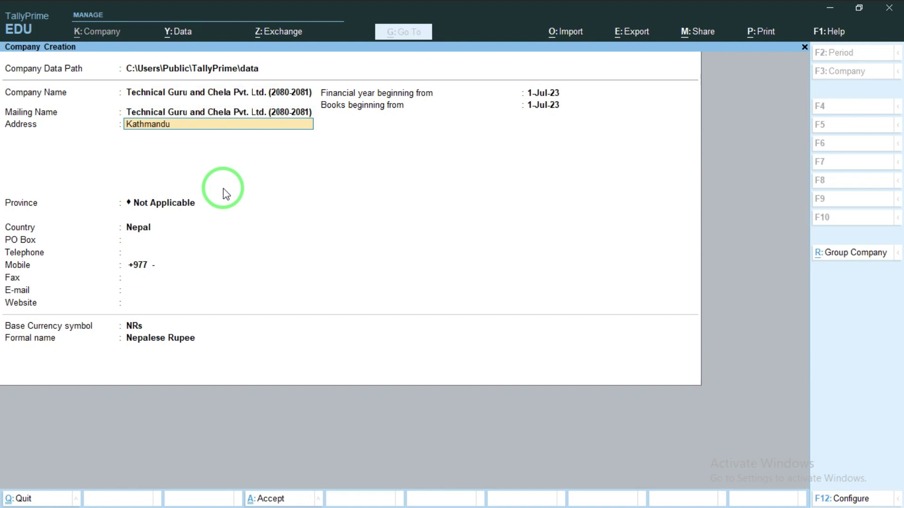
{"action": "key", "text": "Return"}
{"action": "key", "text": "Return"}
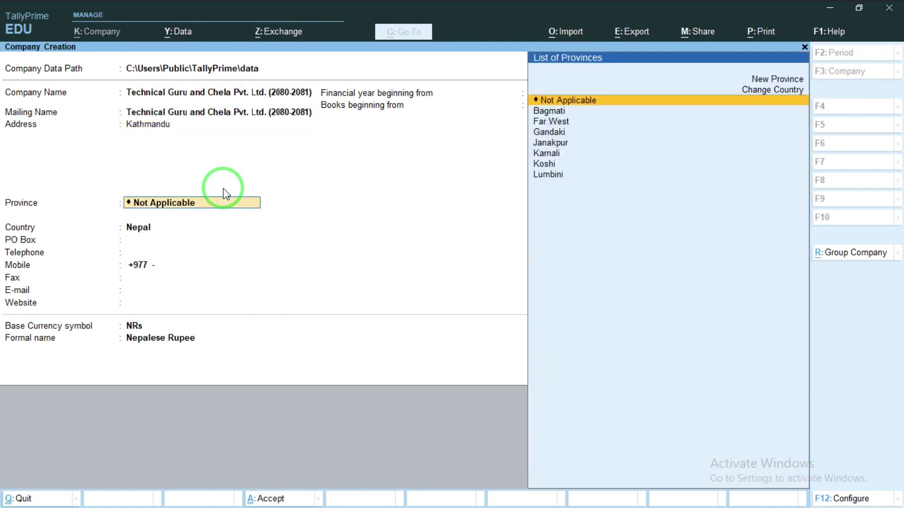
{"action": "key", "text": "Down"}
{"action": "key", "text": "Return"}
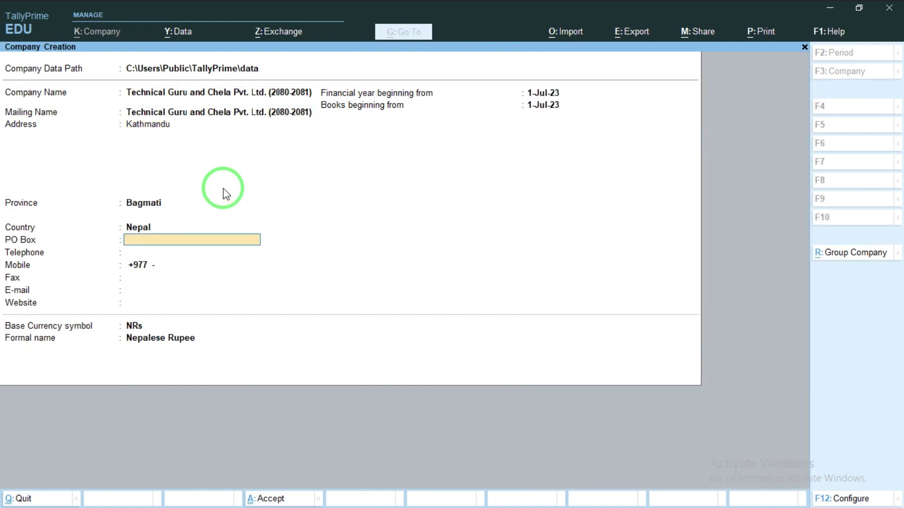
{"action": "key", "text": "Return"}
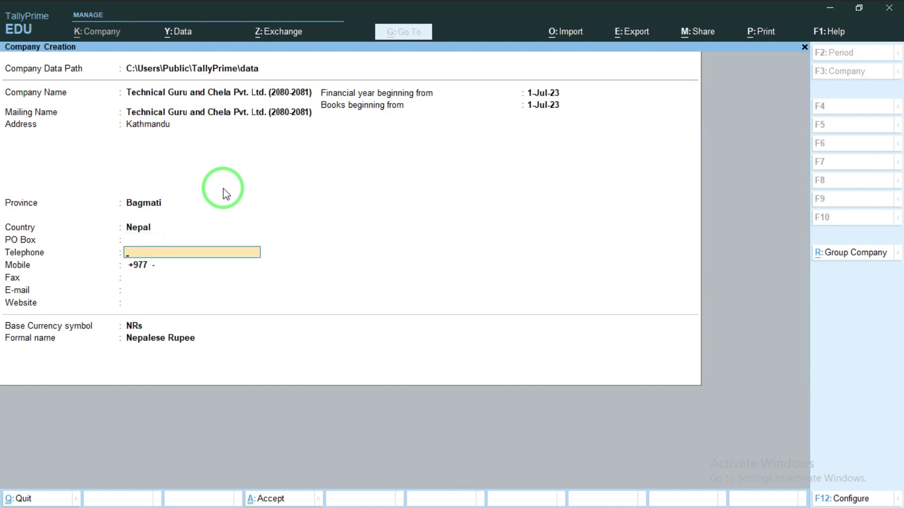
Step: Fill in the company telephone, mobile number and e-mail address, leaving fax empty
{"action": "type", "text": "0148"}
{"action": "type", "text": "2929"}
{"action": "key", "text": "Return"}
{"action": "type", "text": "383883838"}
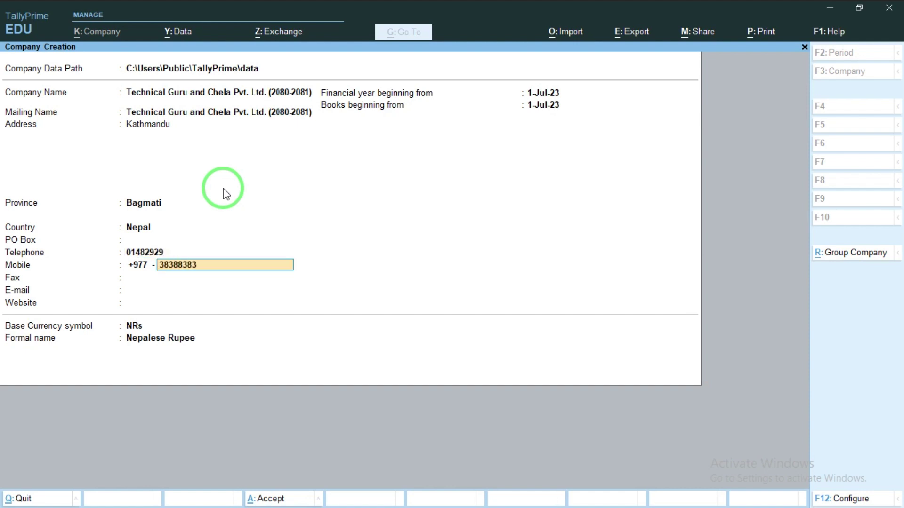
{"action": "key", "text": "Return"}
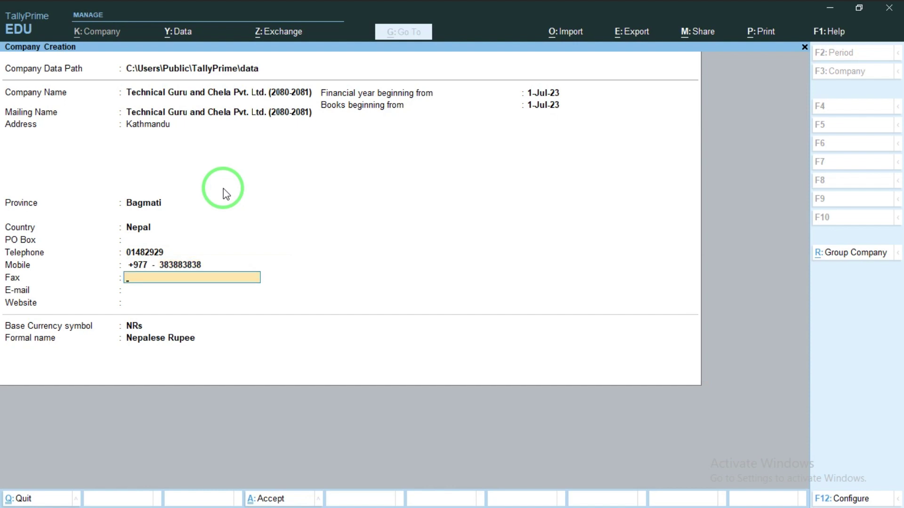
{"action": "key", "text": "Return"}
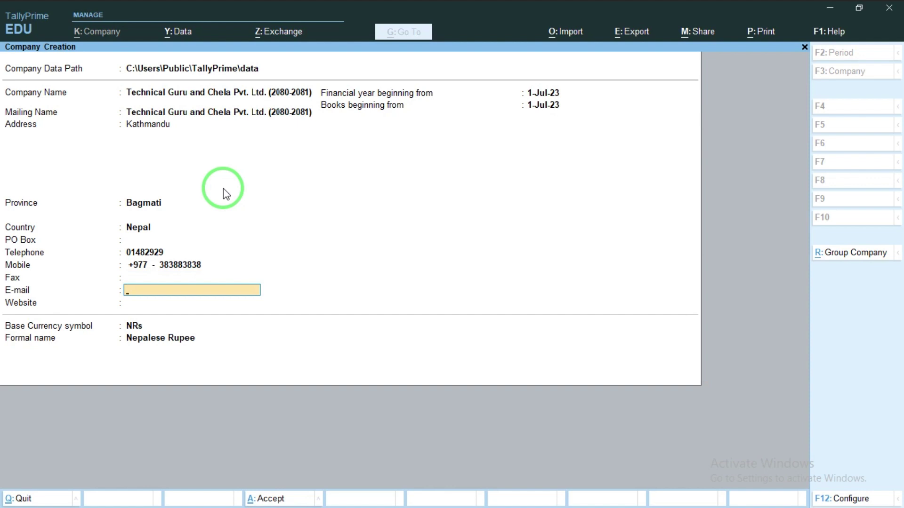
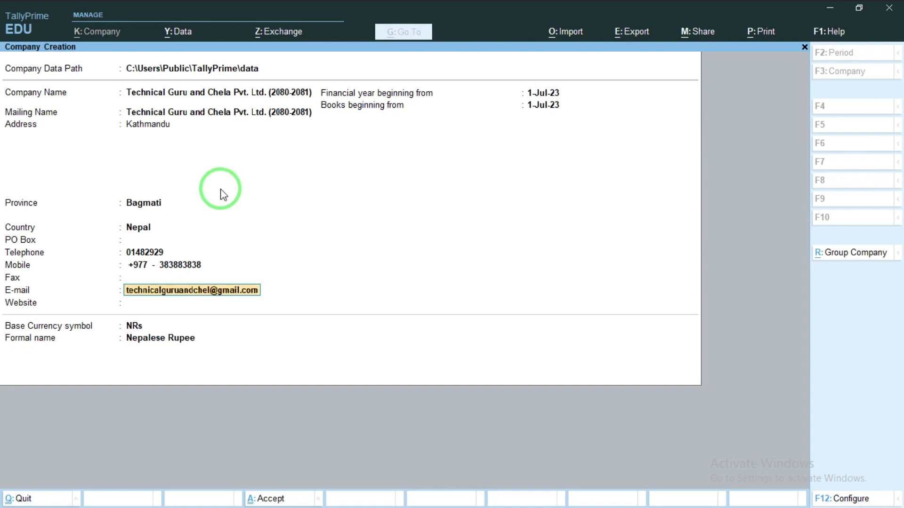
{"action": "key", "text": "Return"}
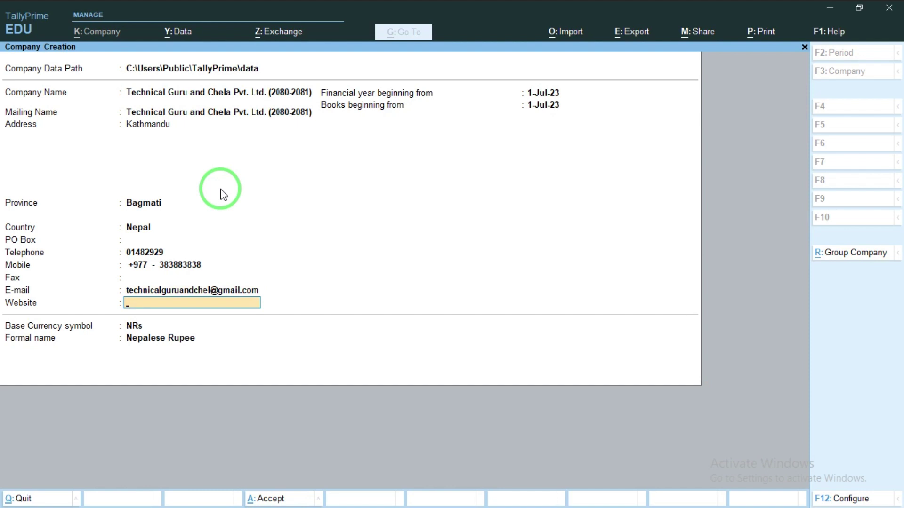
Step: Leave Website blank and keep the 1-Jul-23 dates and NRs currency until Accept? appears
{"action": "key", "text": "Return"}
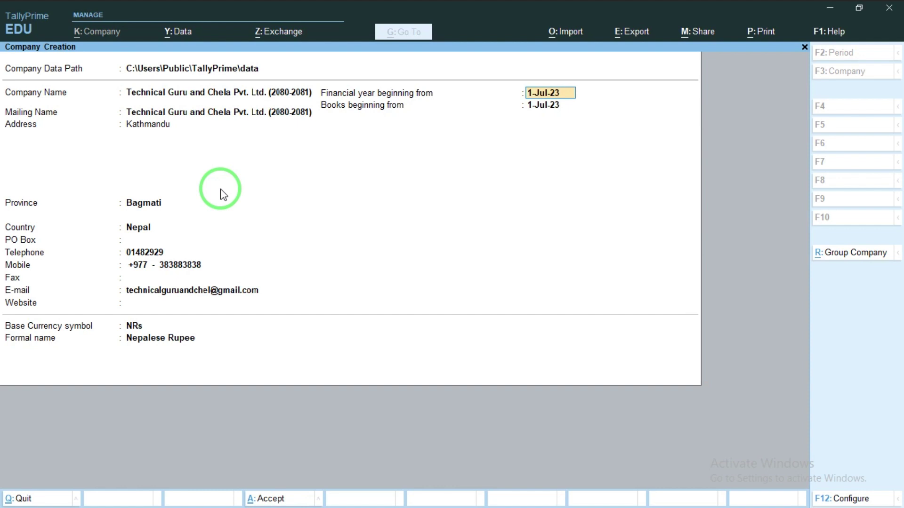
{"action": "key", "text": "Return"}
{"action": "key", "text": "Return"}
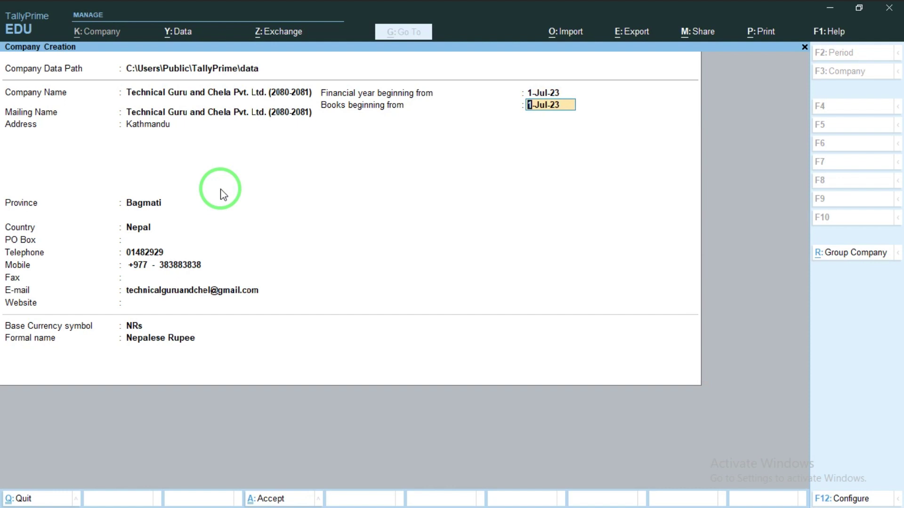
{"action": "key", "text": "Return"}
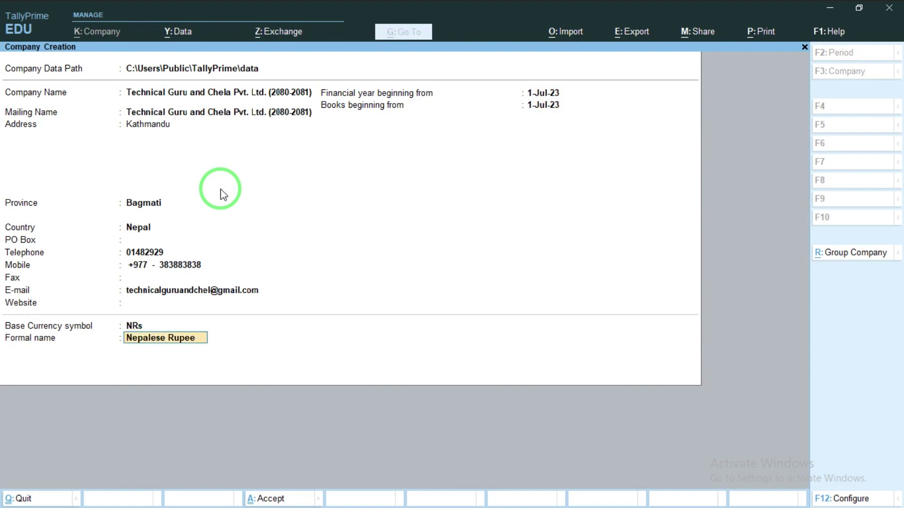
{"action": "key", "text": "Return"}
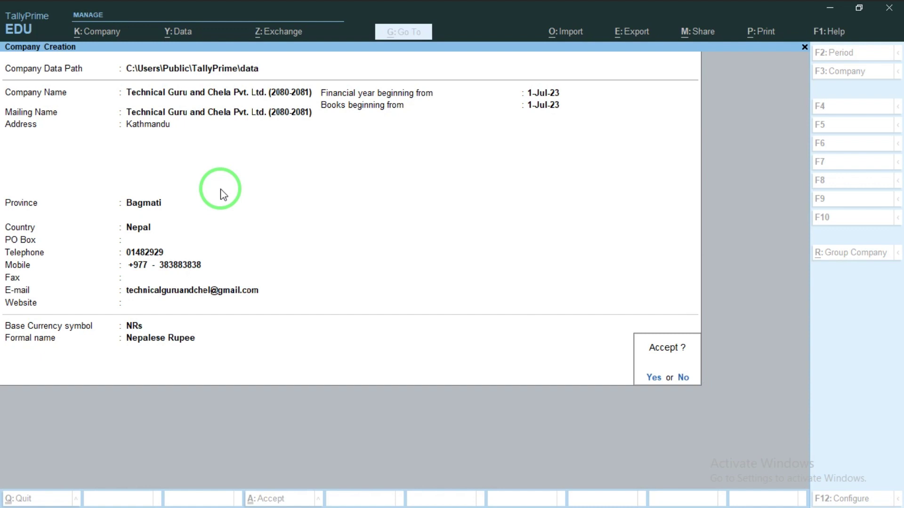
Step: Save the company, set bill-wise entry to No, keeping inventory integrated and VAT off
{"action": "left_click", "coordinate": [223, 194]}
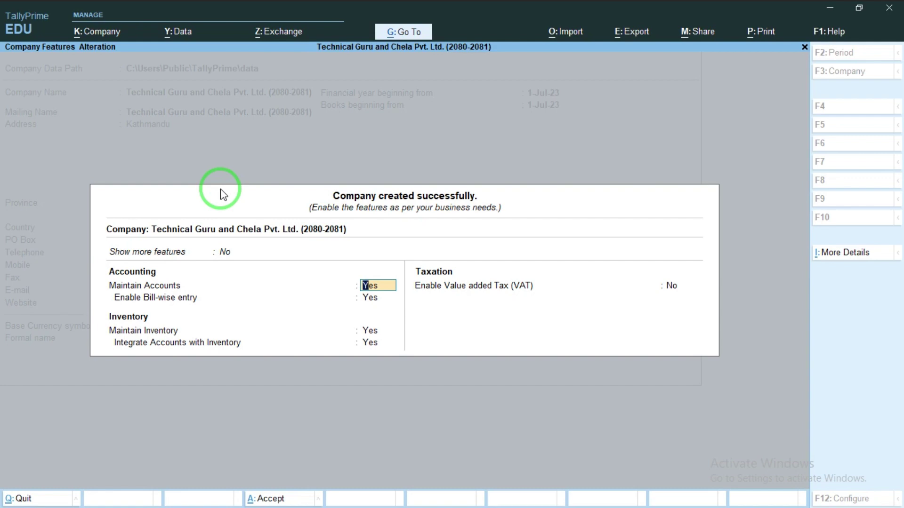
{"action": "key", "text": "Return"}
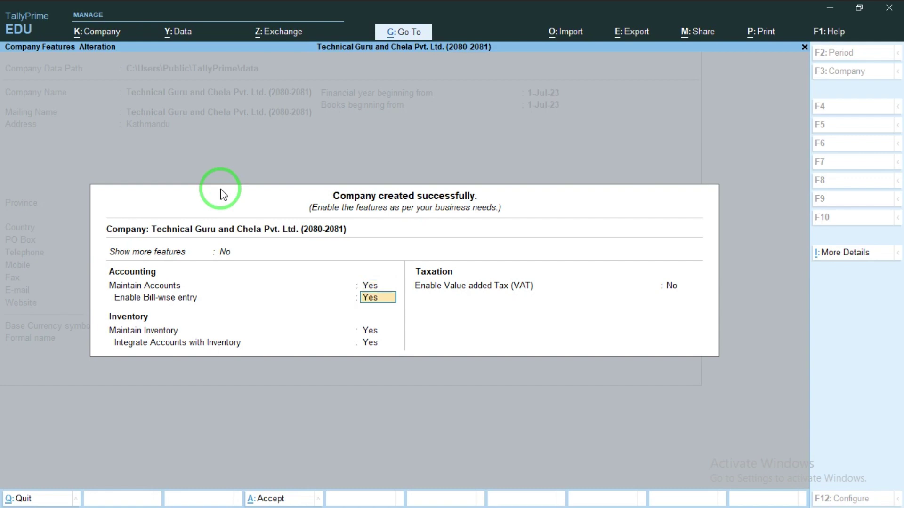
{"action": "type", "text": "no"}
{"action": "key", "text": "Return"}
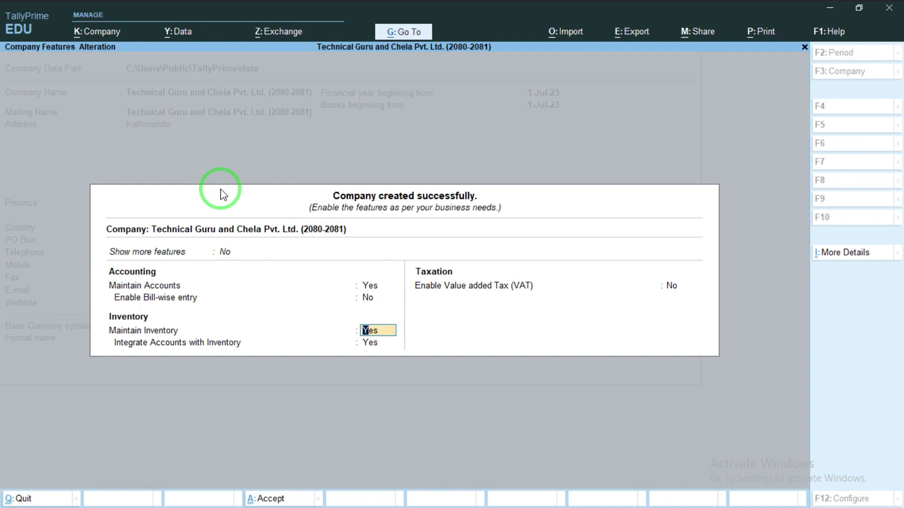
{"action": "key", "text": "Return"}
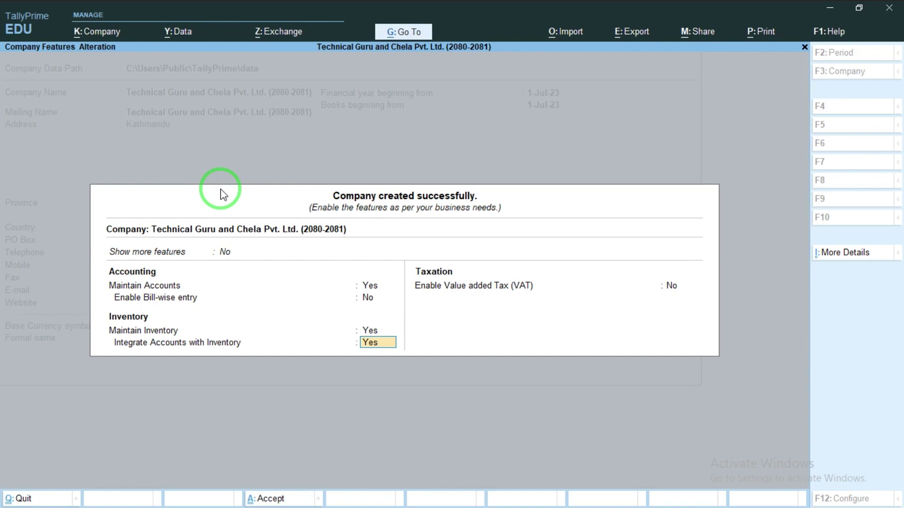
{"action": "key", "text": "Return"}
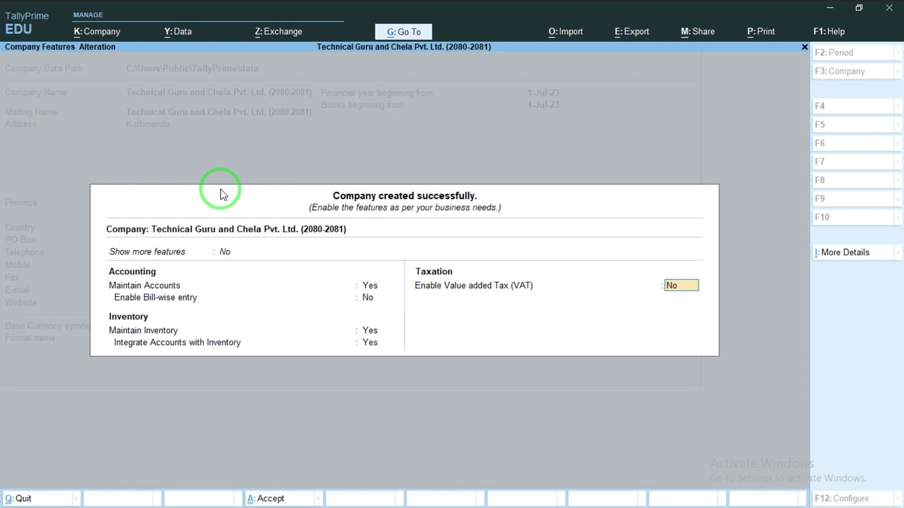
{"action": "key", "text": "Return"}
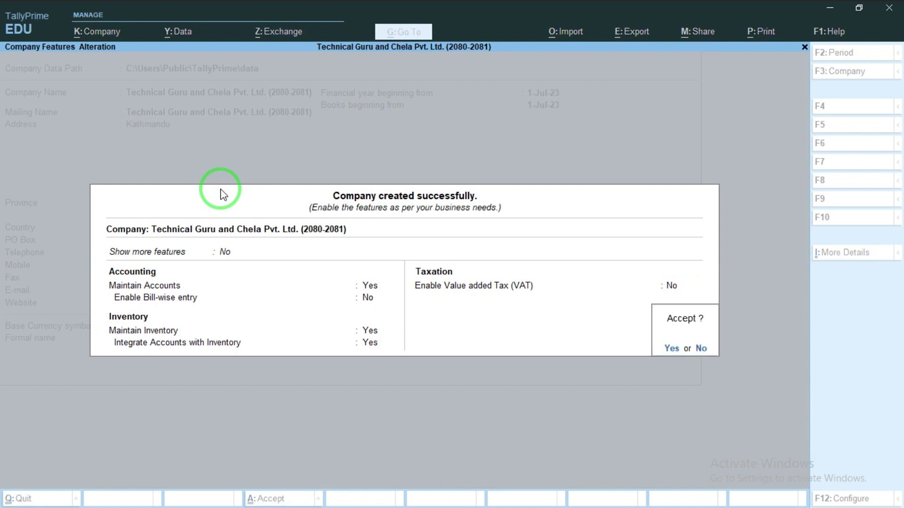
Step: Accept the features to open Technical Guru and Chela Pvt. Ltd. in Gateway of Tally
{"action": "key", "text": "y"}
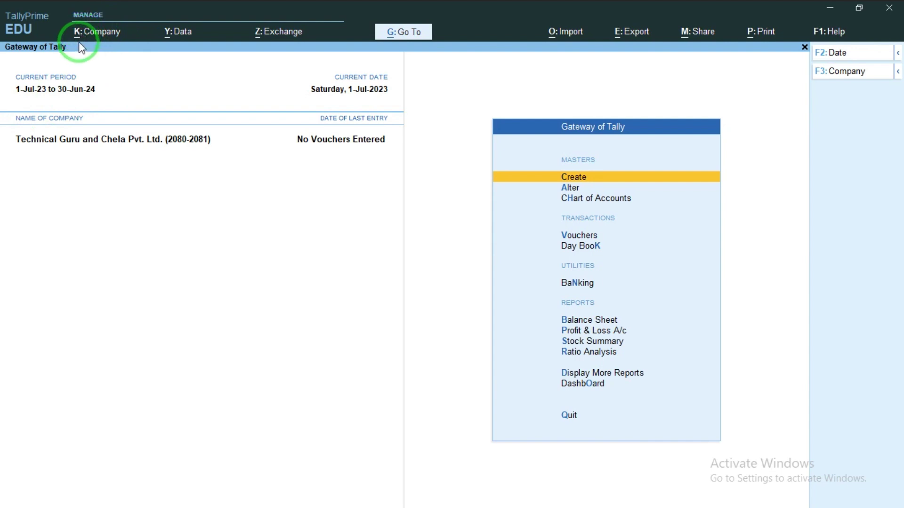
{"action": "key", "text": "alt"}
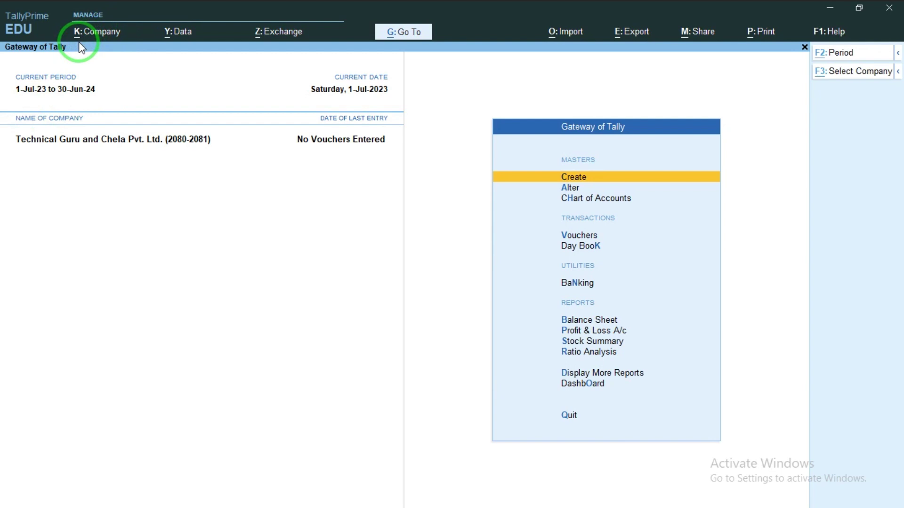
{"action": "key", "text": "alt+k"}
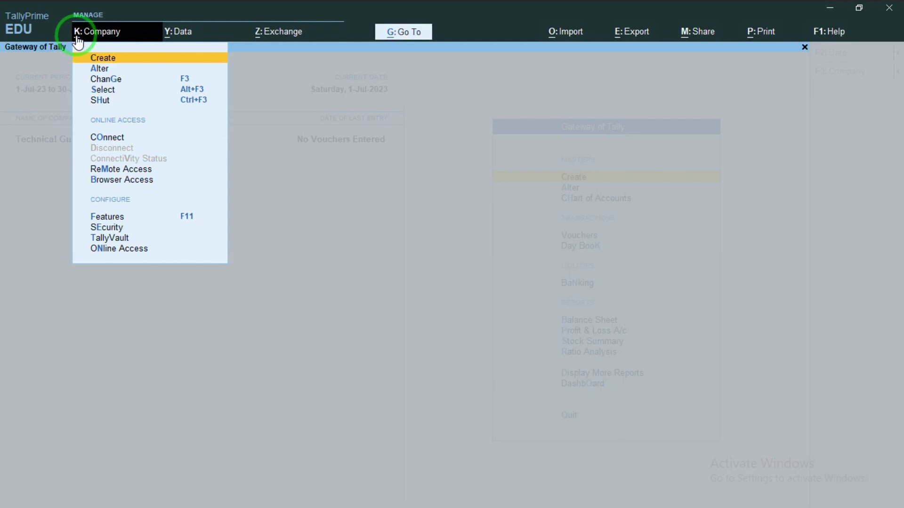
{"action": "key", "text": "alt+z"}
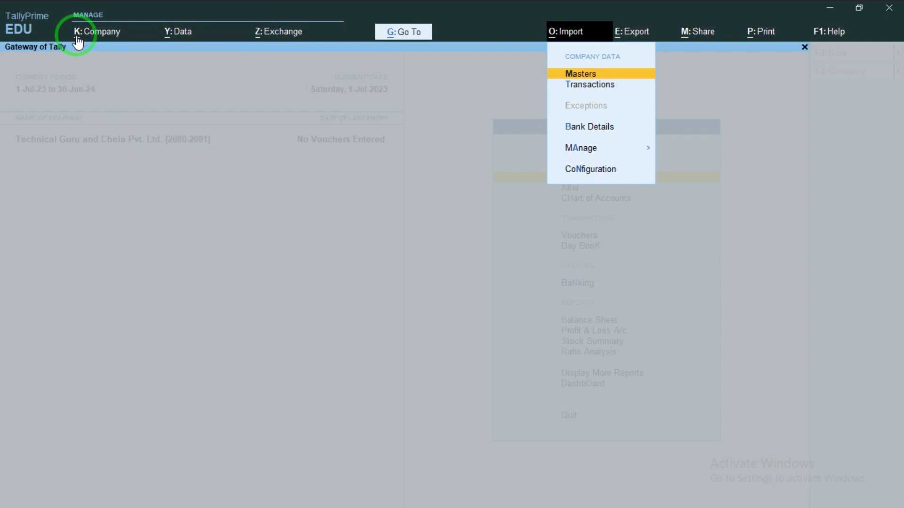
{"action": "key", "text": "Escape"}
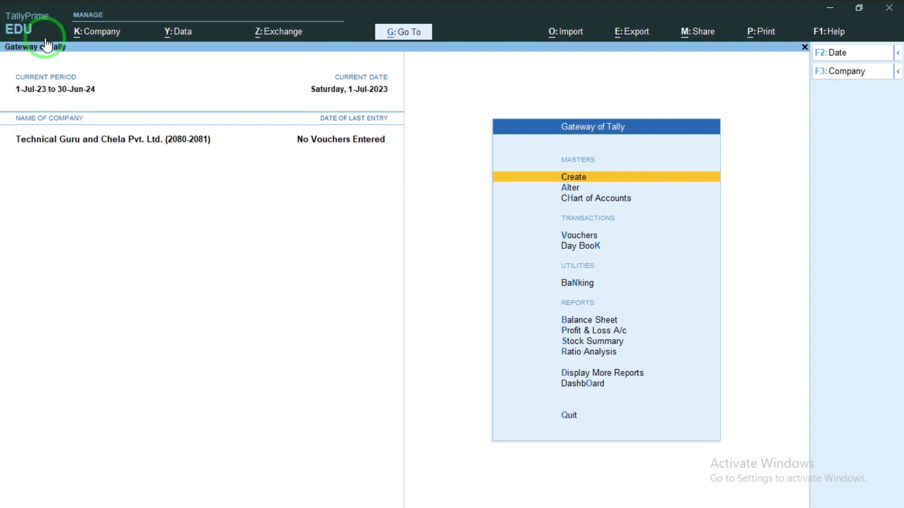
{"action": "key", "text": "alt"}
Step: Create a company named 'Abc Company', keeping its matching mailing name and 1-Jul-23 financial year
{"action": "left_click", "coordinate": [82, 48]}
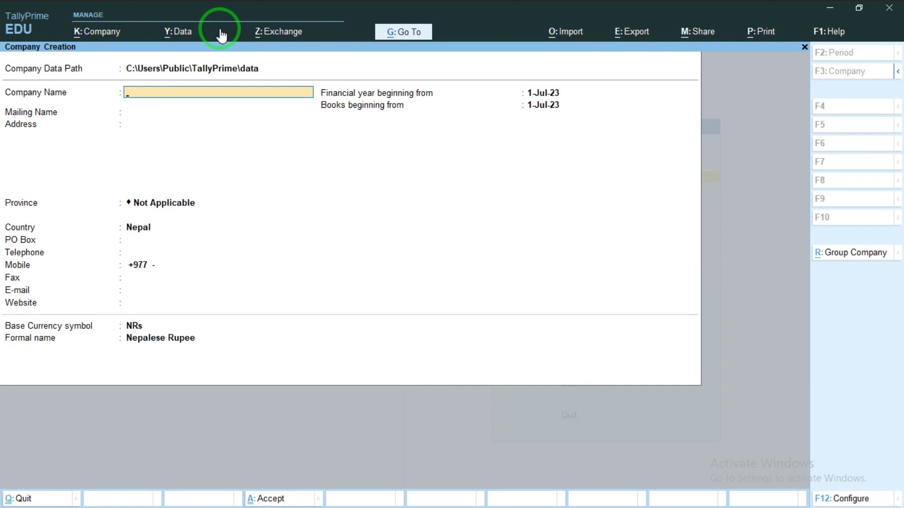
{"action": "type", "text": "Abc Company"}
{"action": "key", "text": "Return"}
{"action": "key", "text": "Return"}
{"action": "key", "text": "Return"}
{"action": "key", "text": "Return"}
{"action": "key", "text": "Return"}
{"action": "key", "text": "Return"}
{"action": "key", "text": "Return"}
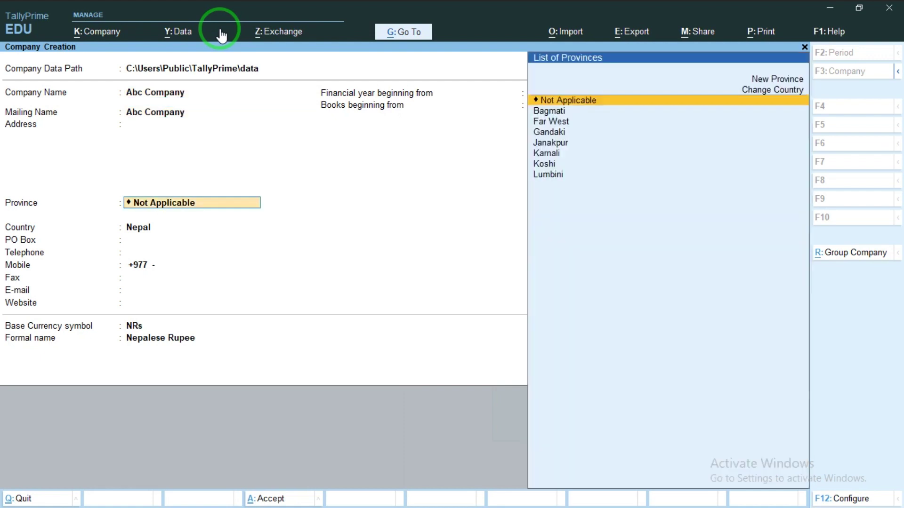
{"action": "key", "text": "Return"}
{"action": "key", "text": "Return"}
{"action": "key", "text": "Return"}
{"action": "key", "text": "Return"}
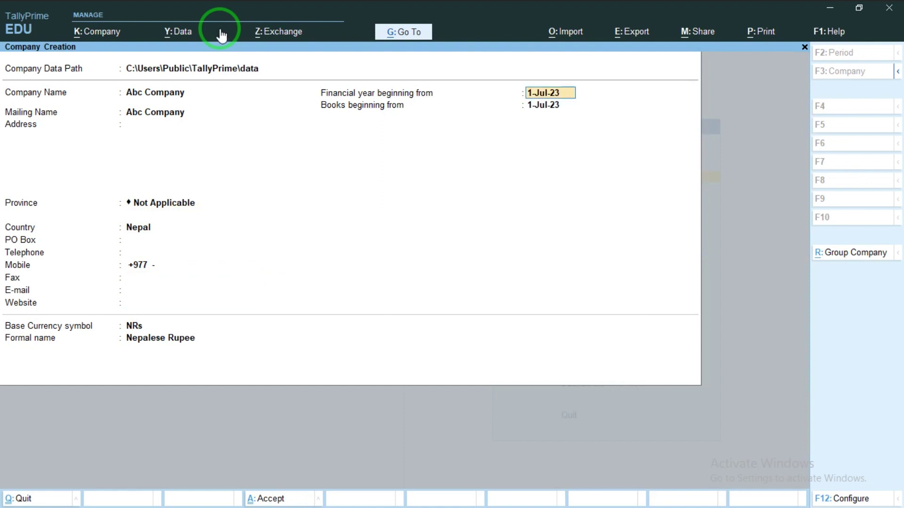
{"action": "key", "text": "Return"}
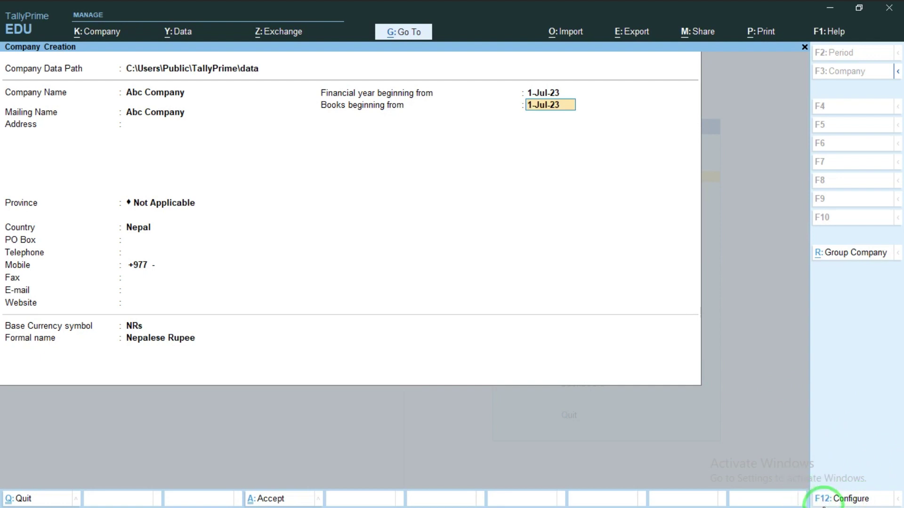
Step: In company creation configuration, set Use TallyVault Password to encrypt Company Data to Yes
{"action": "left_click", "coordinate": [824, 500]}
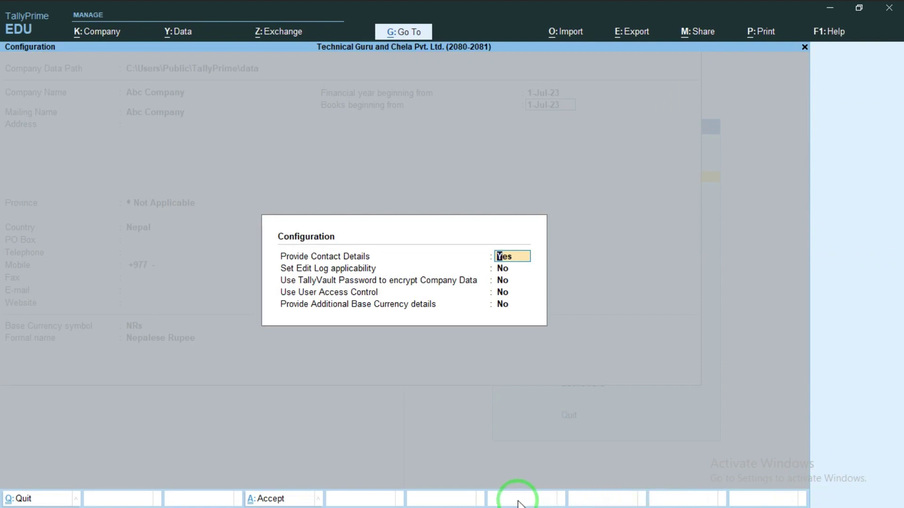
{"action": "key", "text": "Return"}
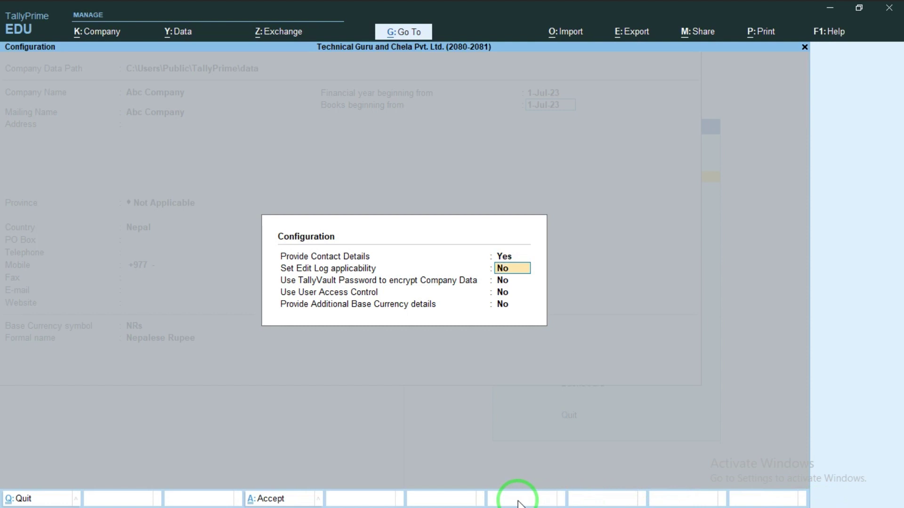
{"action": "key", "text": "Return"}
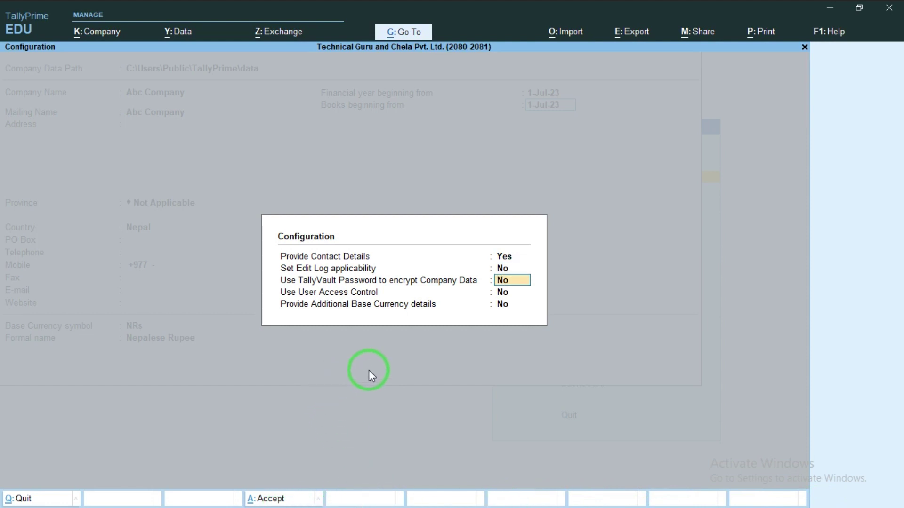
{"action": "type", "text": "yes"}
{"action": "key", "text": "Return"}
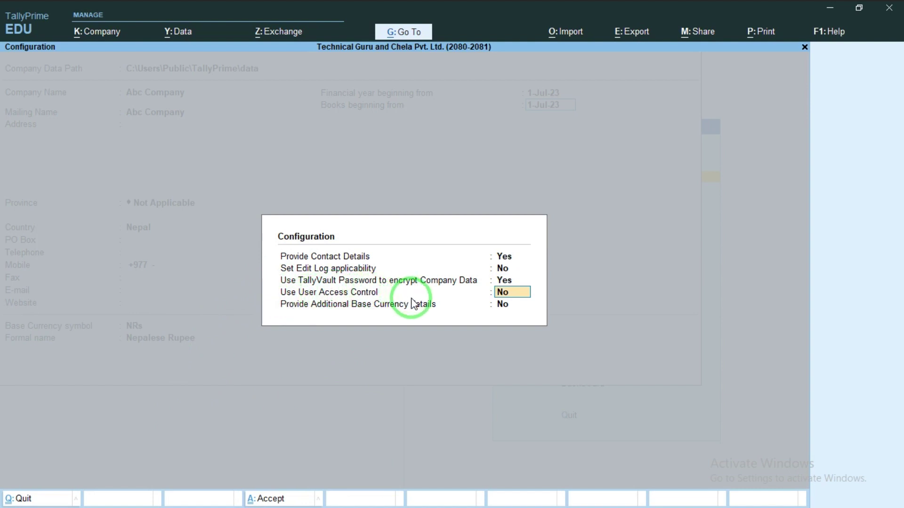
{"action": "key", "text": "Return"}
{"action": "key", "text": "Return"}
Step: Turn on the TallyVault password for Abc Company and confirm the repeated password
{"action": "key", "text": "Return"}
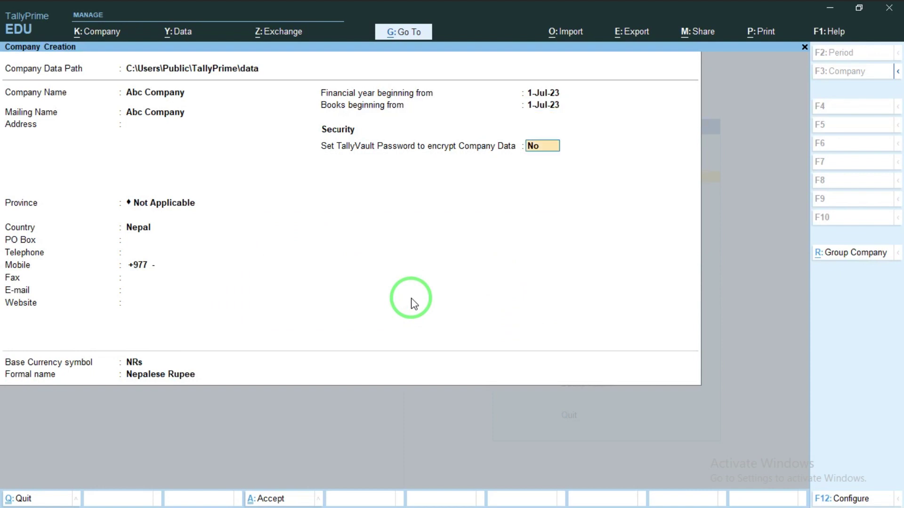
{"action": "type", "text": "yes"}
{"action": "key", "text": "Return"}
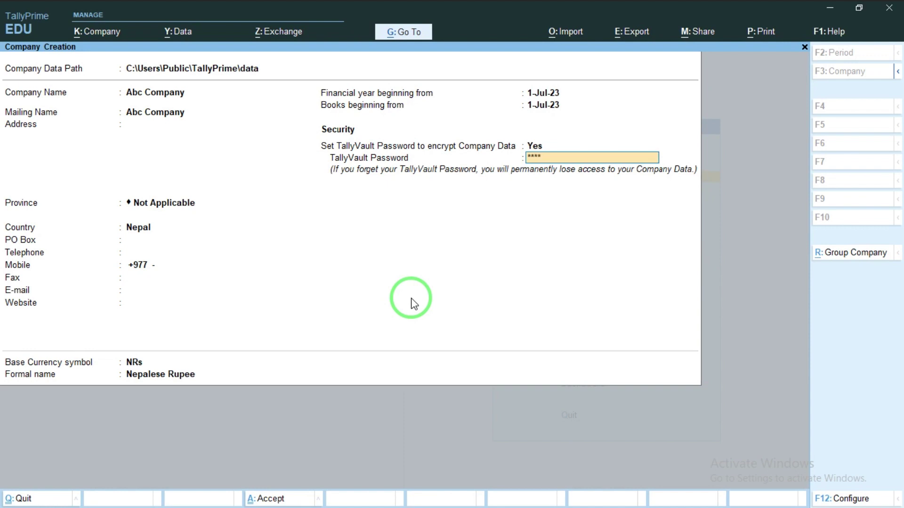
{"action": "key", "text": "Return"}
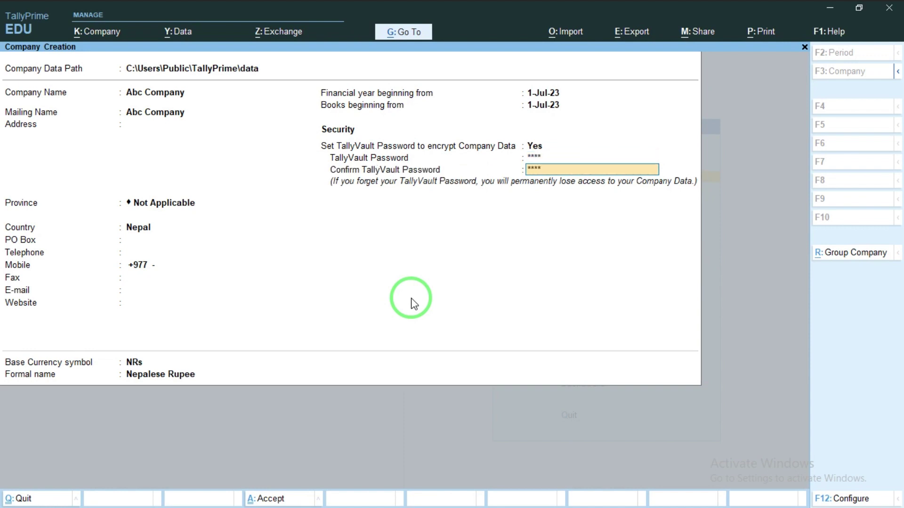
{"action": "key", "text": "Return"}
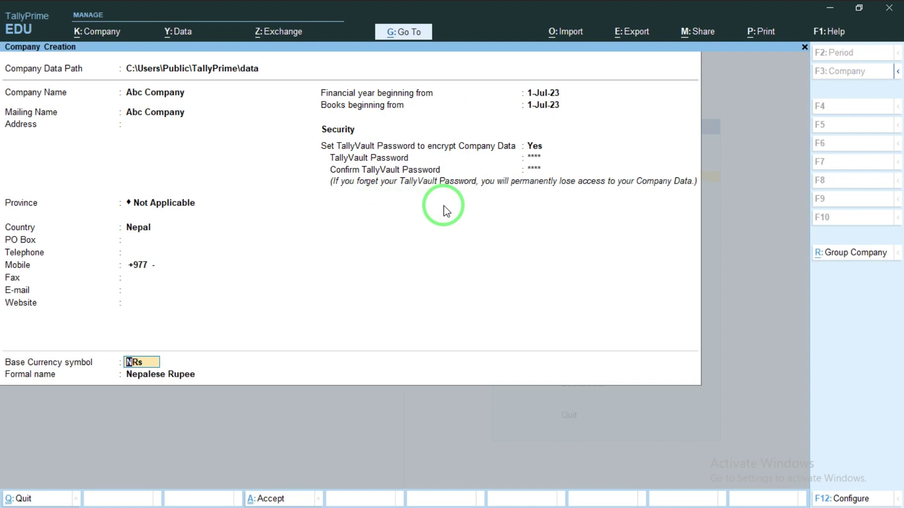
Step: Keep NRs and Nepalese Rupee as base currency, then accept the company
{"action": "key", "text": "Return"}
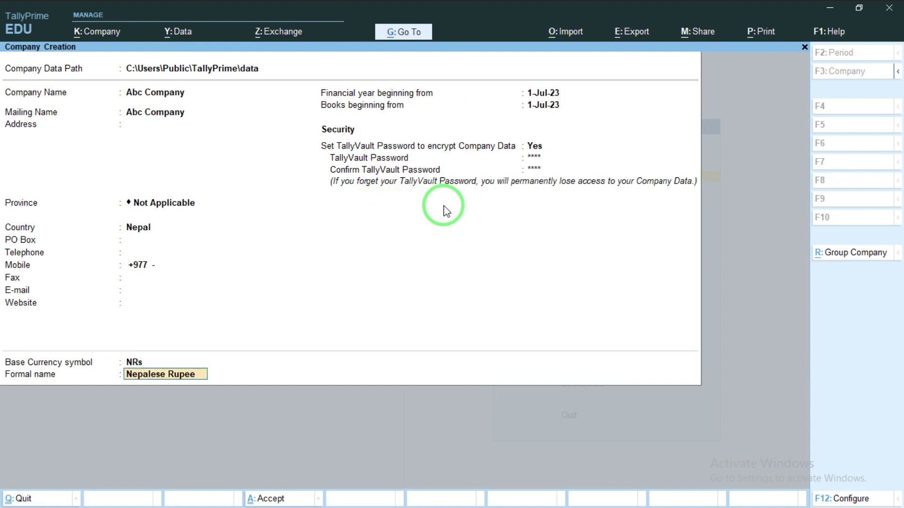
{"action": "key", "text": "Return"}
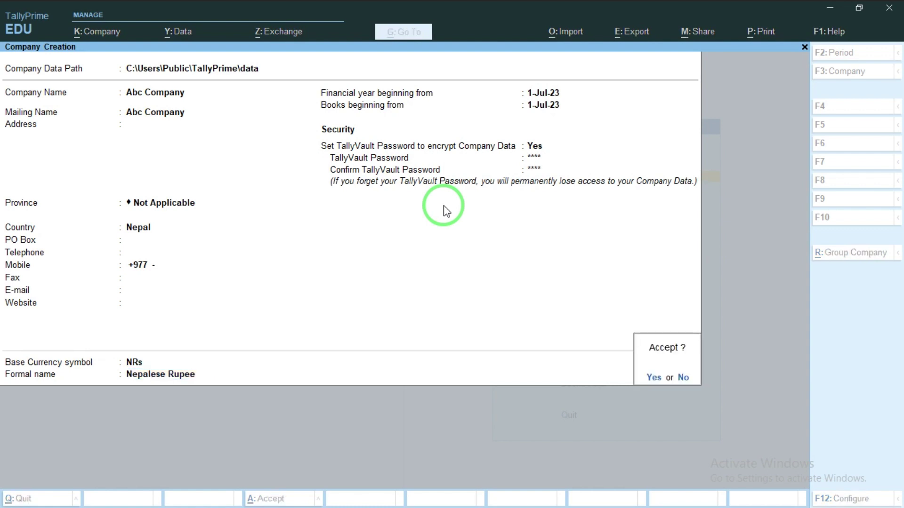
{"action": "key", "text": "y"}
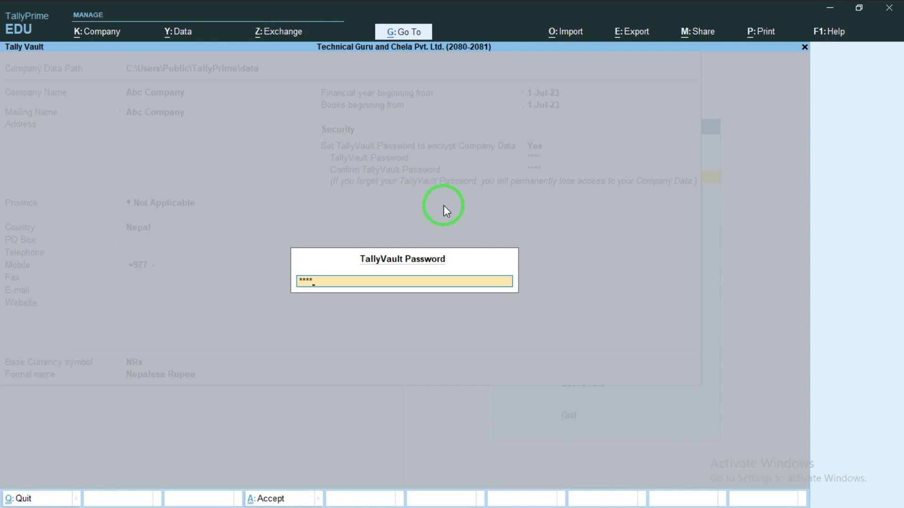
Step: Unlock Abc Company with its TallyVault password; set Bill-wise entry to No, VAT off
{"action": "key", "text": "Return"}
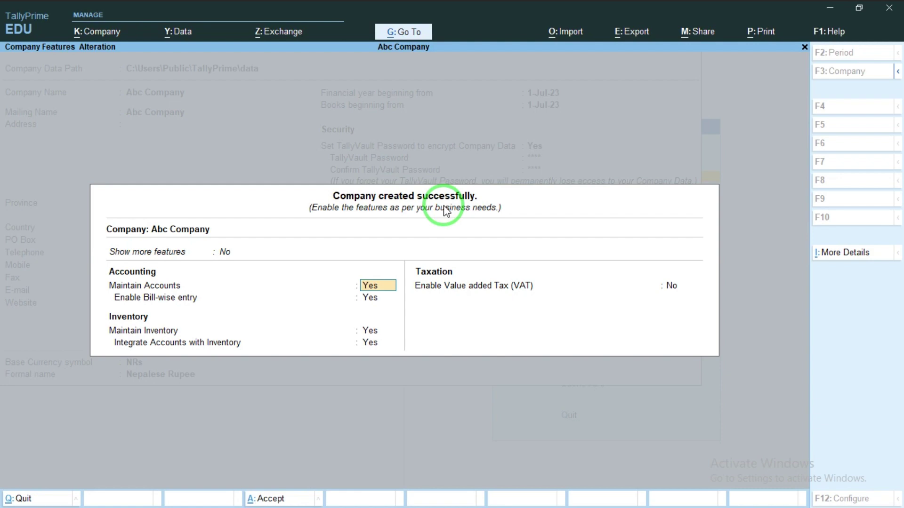
{"action": "key", "text": "Return"}
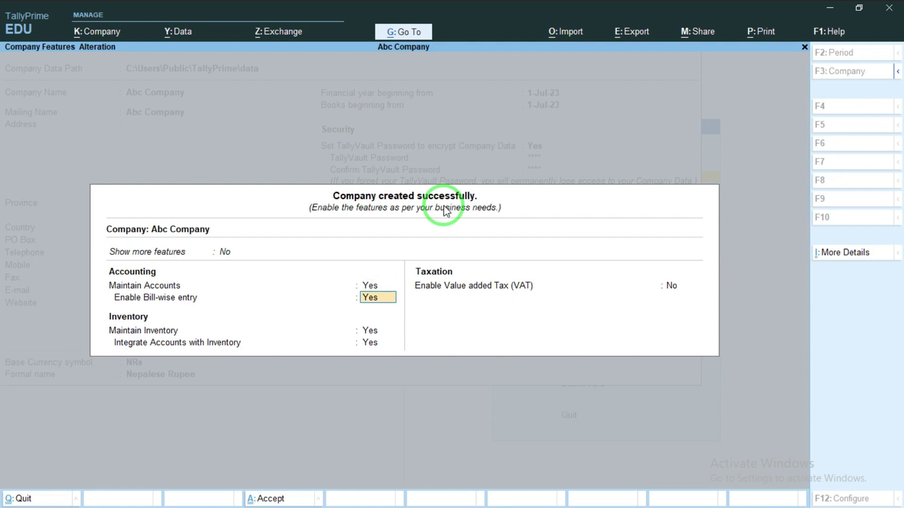
{"action": "type", "text": "n"}
{"action": "key", "text": "Return"}
{"action": "key", "text": "Return"}
{"action": "key", "text": "Return"}
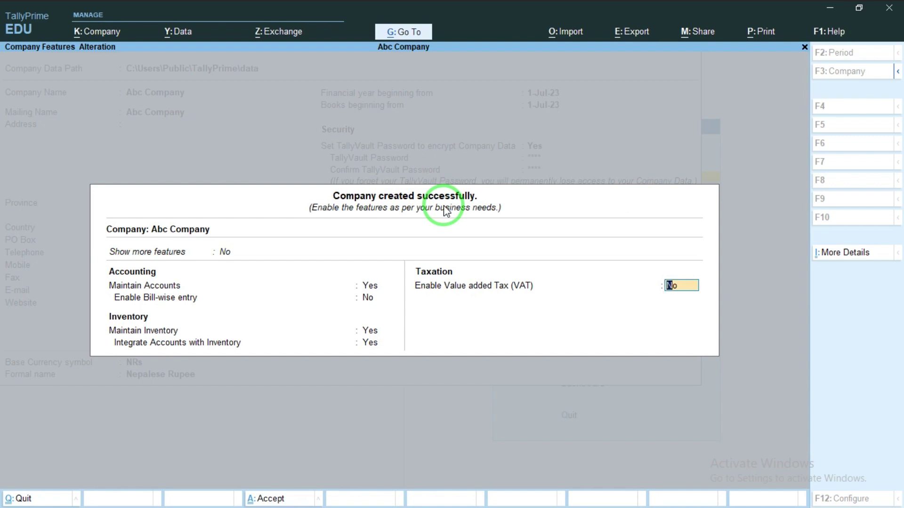
{"action": "key", "text": "Return"}
{"action": "key", "text": "Return"}
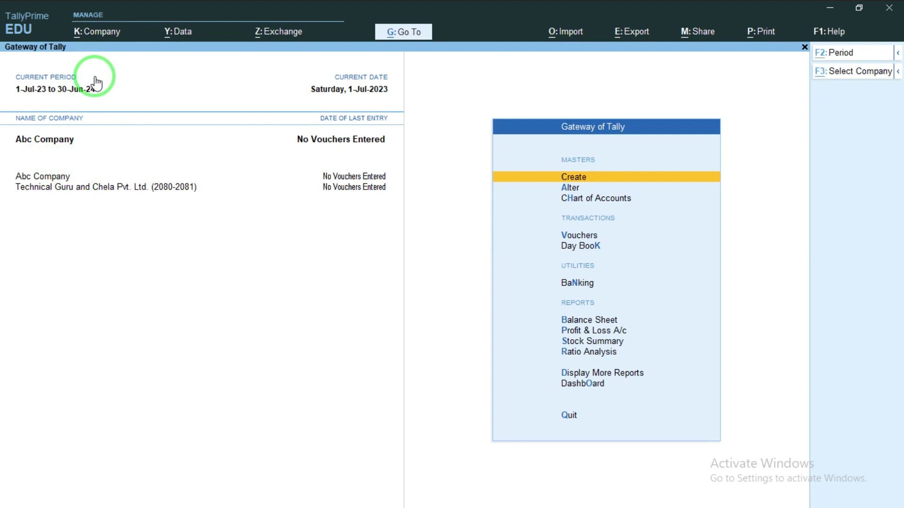
Step: Open Abc Company's details for alteration via Alt+K > Alter
{"action": "key", "text": "alt+k"}
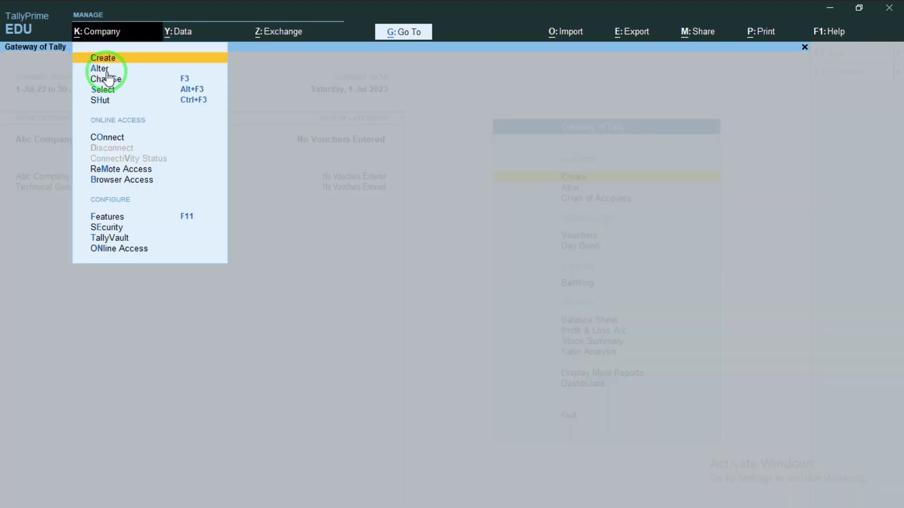
{"action": "left_click", "coordinate": [107, 71]}
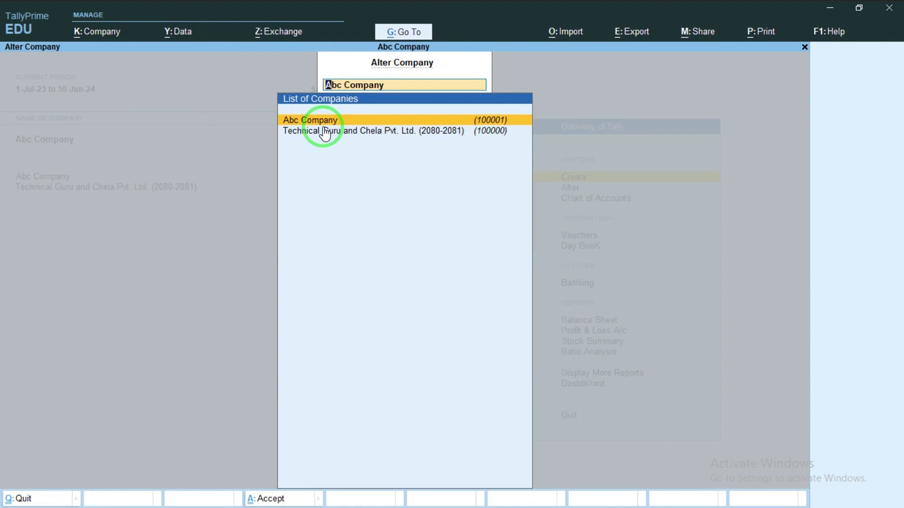
{"action": "key", "text": "Return"}
{"action": "key", "text": "Return"}
{"action": "key", "text": "Return"}
{"action": "key", "text": "Return"}
{"action": "key", "text": "Return"}
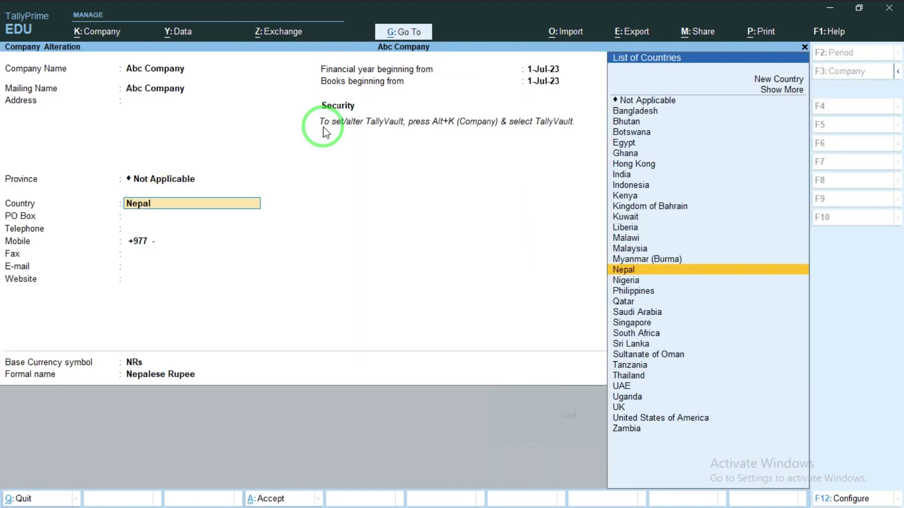
{"action": "key", "text": "Return"}
{"action": "key", "text": "Return"}
{"action": "key", "text": "Return"}
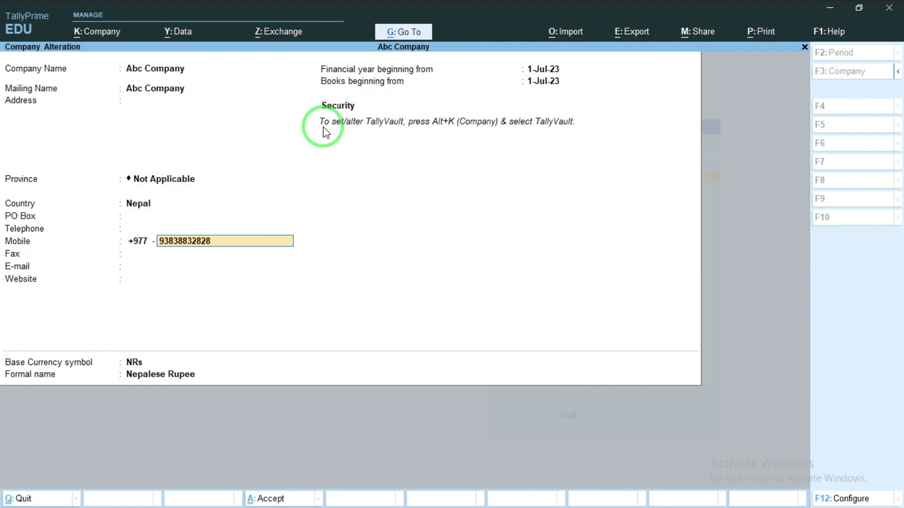
Step: Enter the company's mobile number, then quit the alteration form without saving
{"action": "key", "text": "Return"}
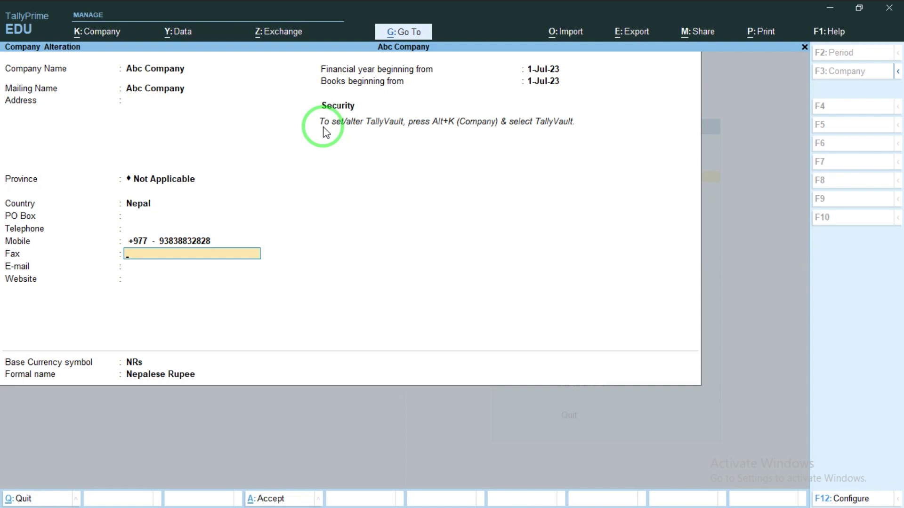
{"action": "key", "text": "ctrl"}
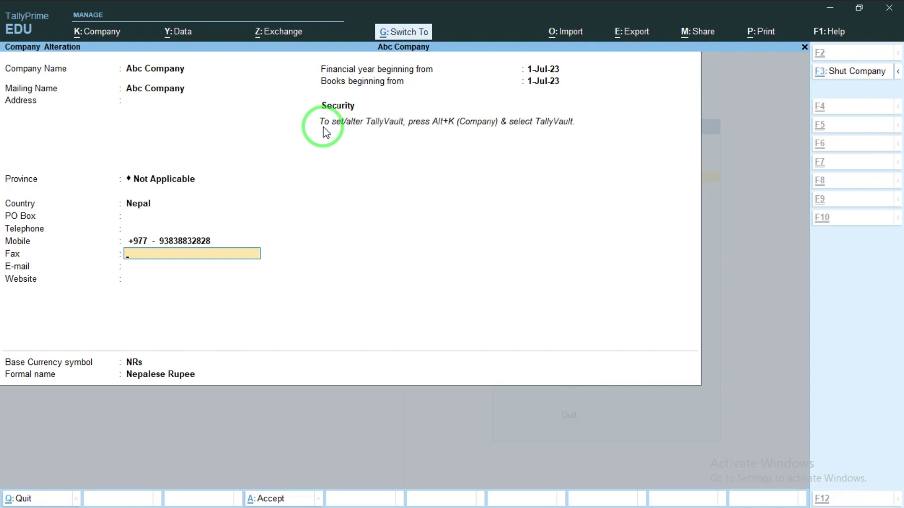
{"action": "key", "text": "ctrl+q"}
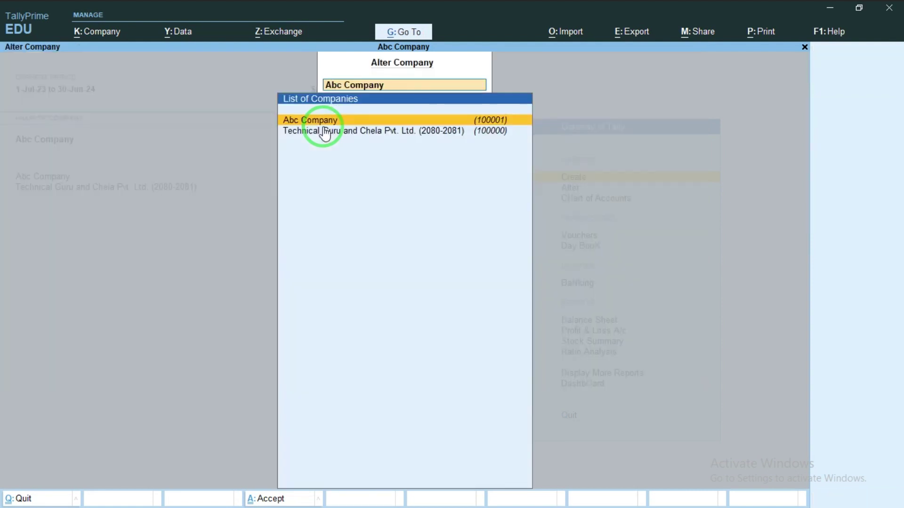
Step: Close the company list and make Technical Guru and Chela Pvt. Ltd. the current company
{"action": "key", "text": "Escape"}
{"action": "key", "text": "Escape"}
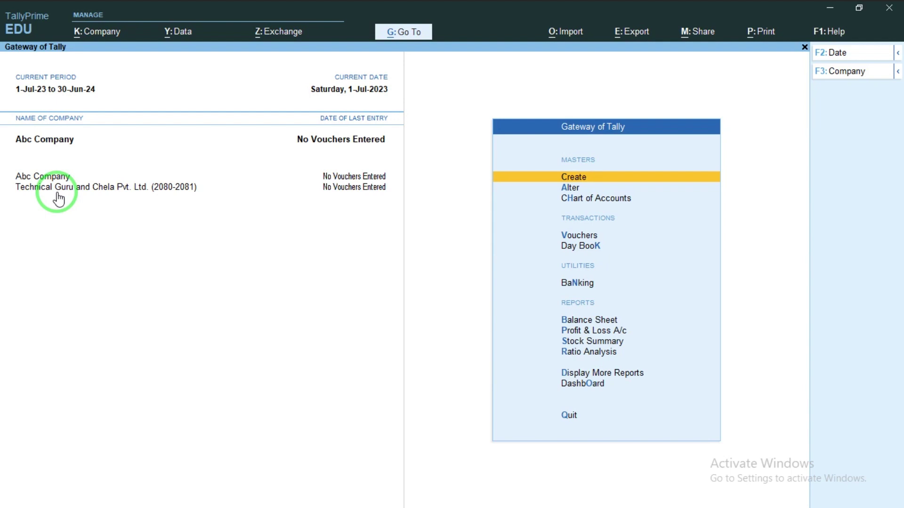
{"action": "left_click", "coordinate": [57, 191]}
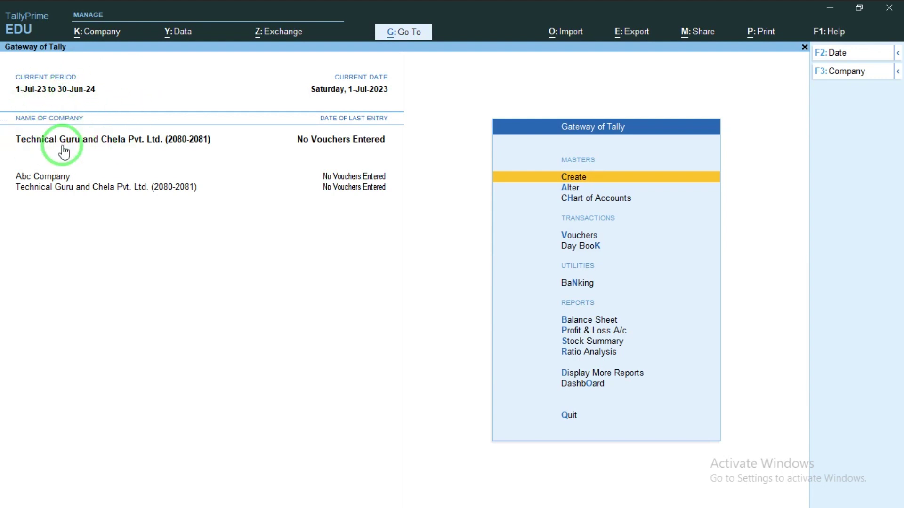
{"action": "key", "text": "alt+k"}
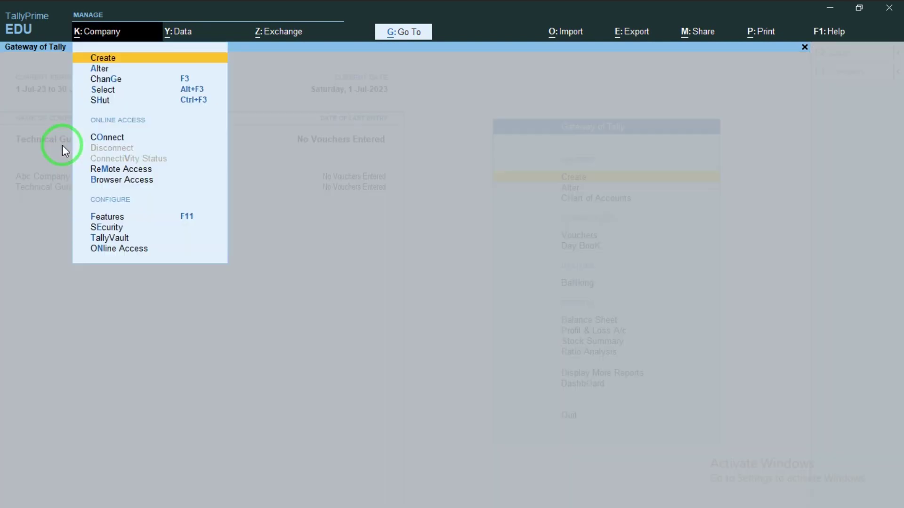
Step: Change the current company to Abc Company, then toggle between the two loaded companies
{"action": "left_click", "coordinate": [125, 80]}
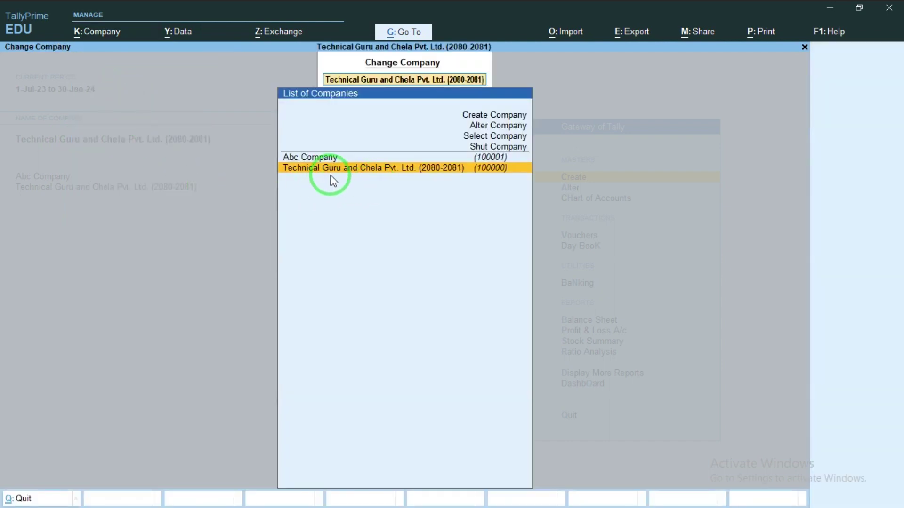
{"action": "key", "text": "Up"}
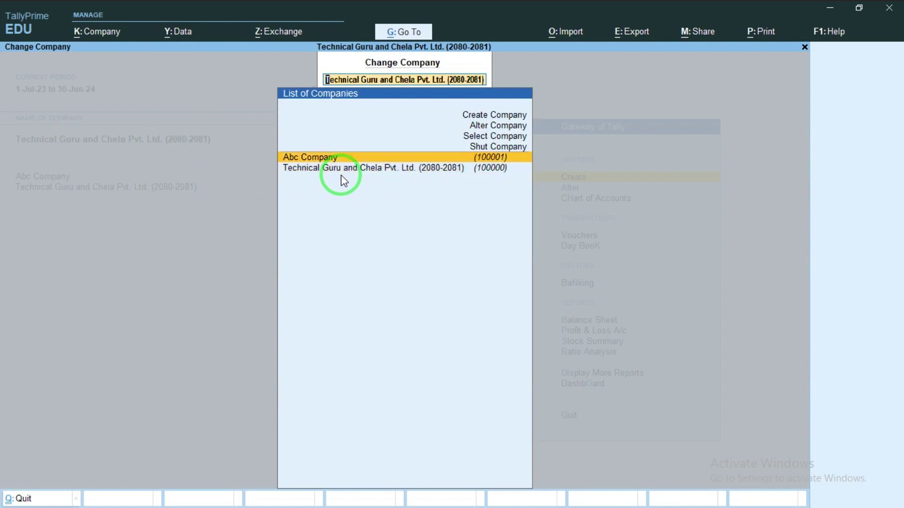
{"action": "key", "text": "Return"}
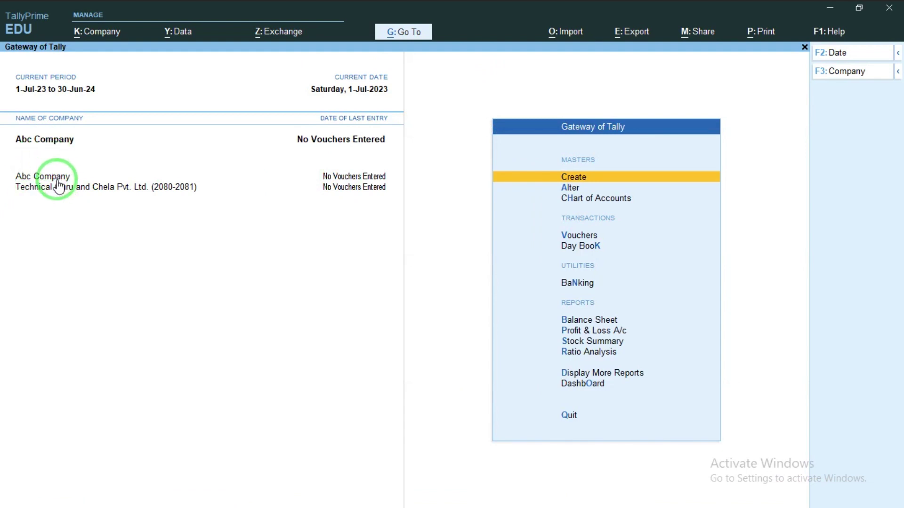
{"action": "left_click", "coordinate": [60, 189]}
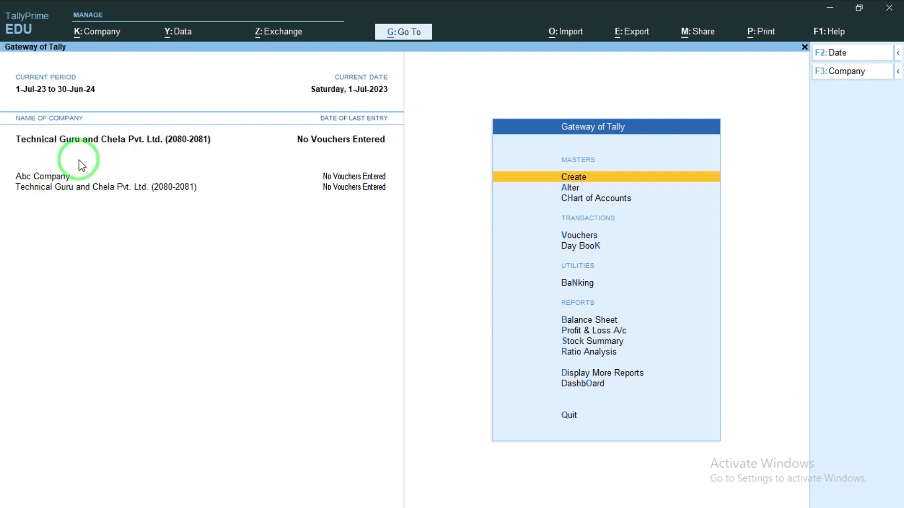
{"action": "left_click", "coordinate": [57, 179]}
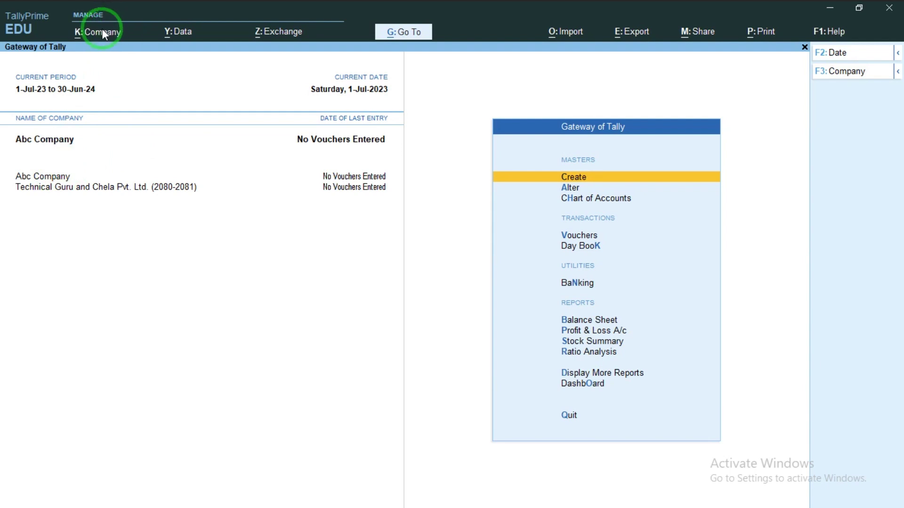
Step: Change the current company back to Technical Guru and Chela Pvt. Ltd
{"action": "left_click", "coordinate": [102, 30]}
{"action": "left_click", "coordinate": [108, 78]}
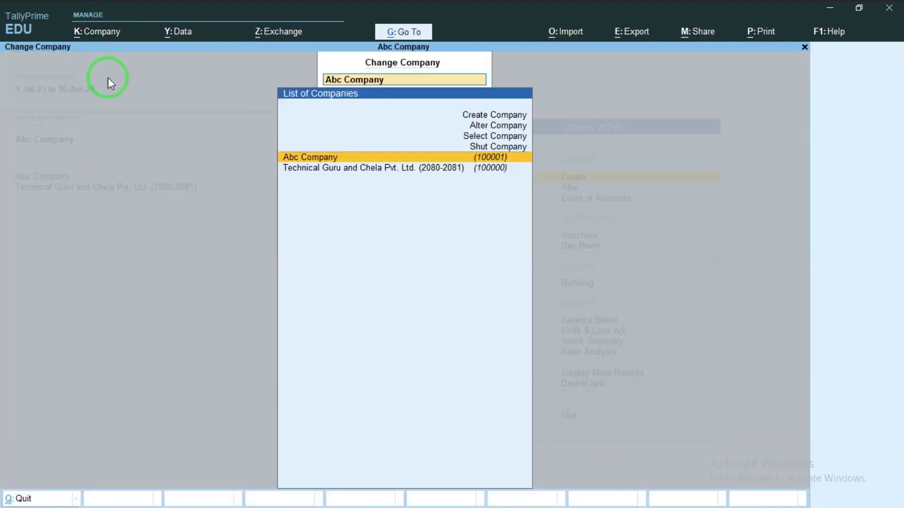
{"action": "key", "text": "Down"}
{"action": "key", "text": "Return"}
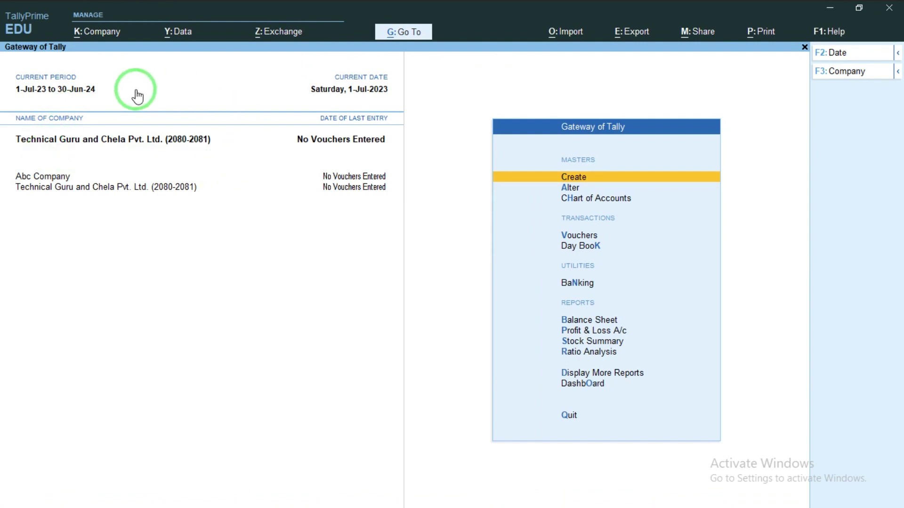
Step: Select and open Technical Guru and Chela Pvt. Ltd. (2080-2081) from the List of Companies
{"action": "left_click", "coordinate": [97, 42]}
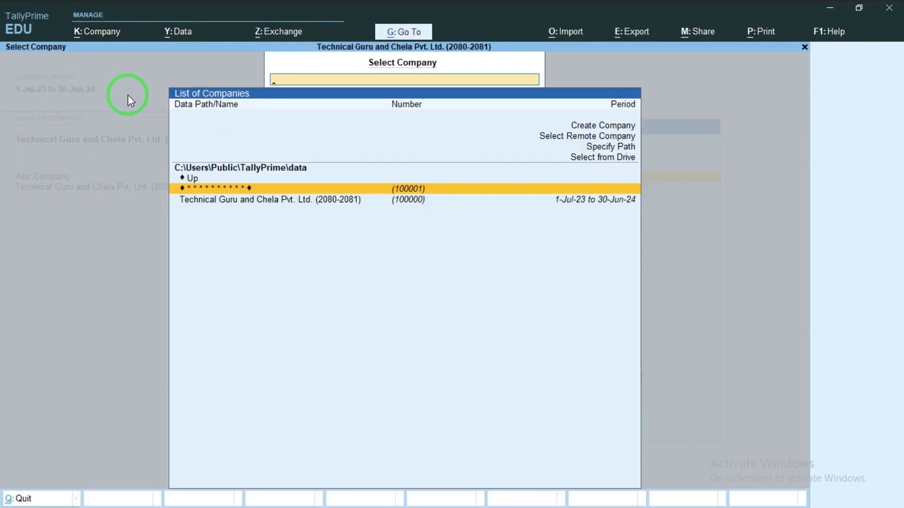
{"action": "left_click", "coordinate": [268, 202]}
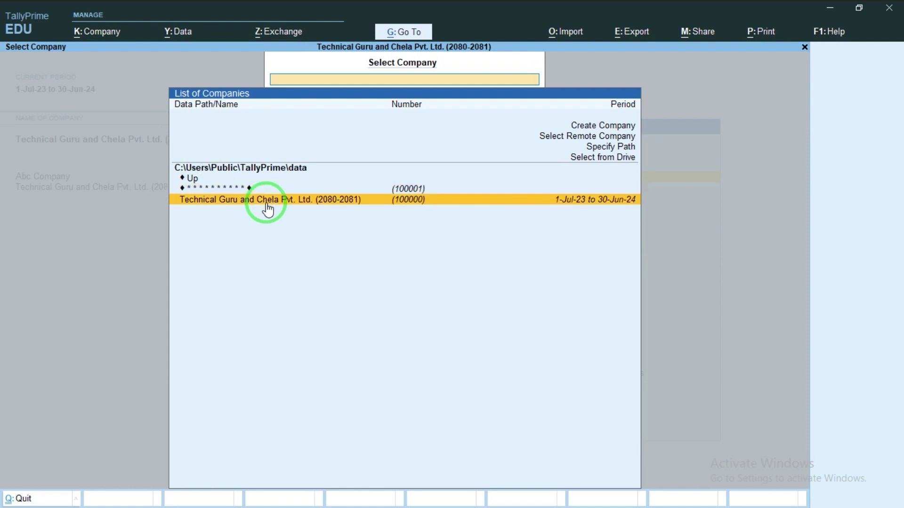
{"action": "left_click", "coordinate": [268, 202]}
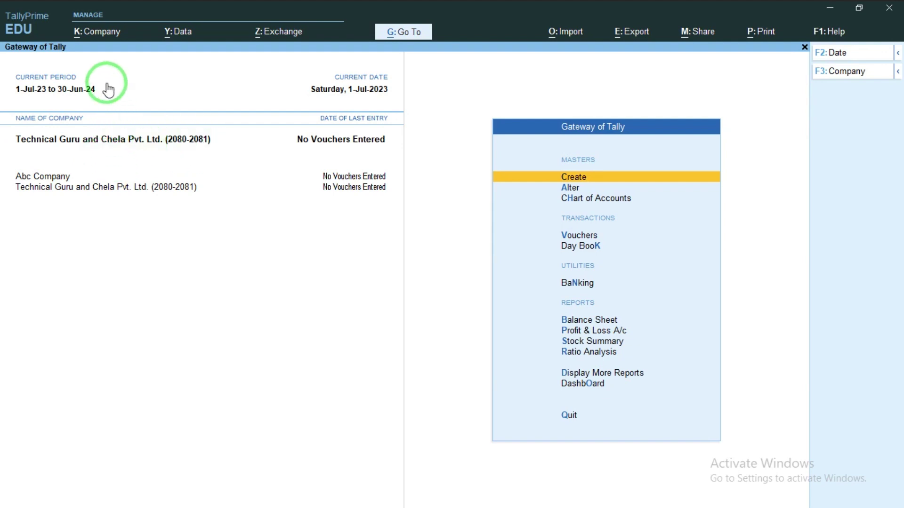
Step: Use the company Shut option to close Abc Company
{"action": "key", "text": "alt+k"}
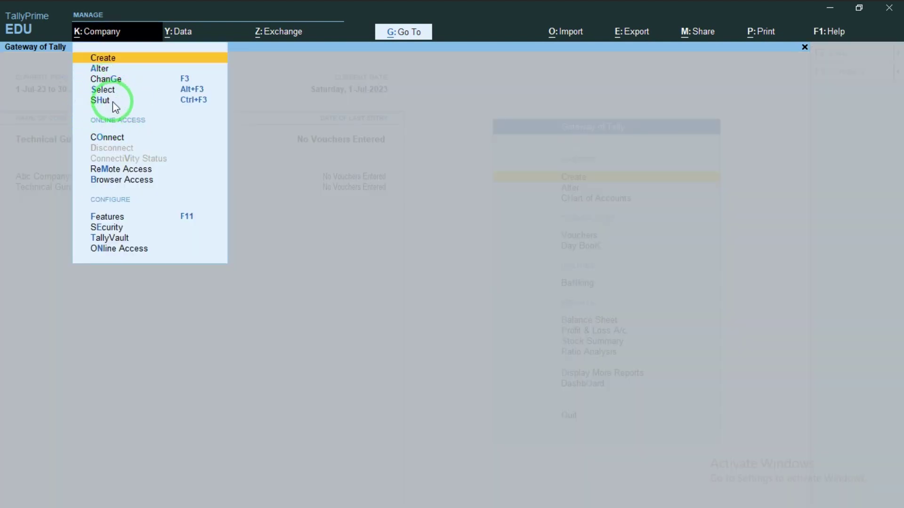
{"action": "left_click", "coordinate": [100, 100]}
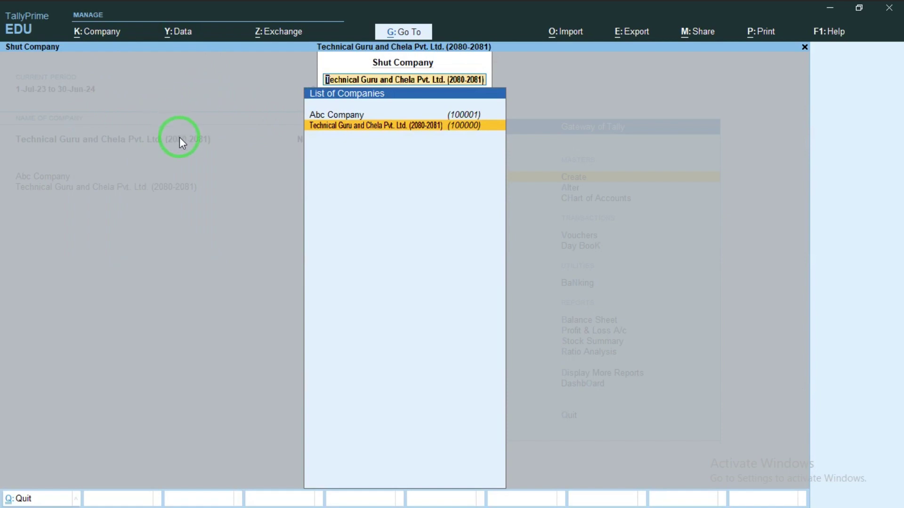
{"action": "key", "text": "Up"}
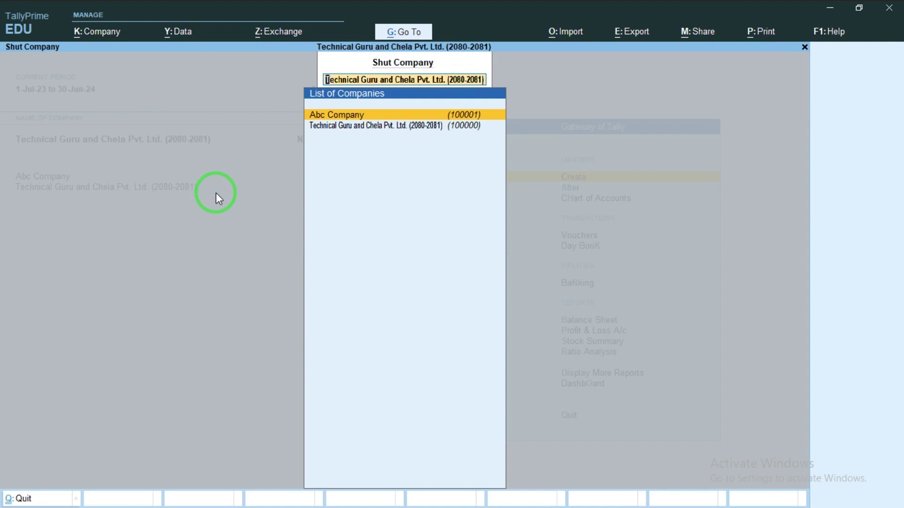
{"action": "key", "text": "Return"}
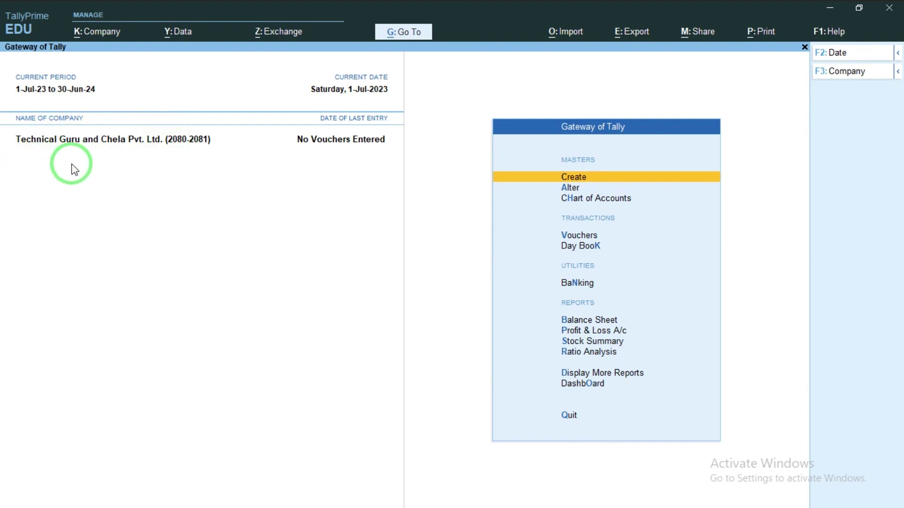
Step: Select the masked (100001) company and unlock Abc Company with its TallyVault password
{"action": "left_click", "coordinate": [96, 39]}
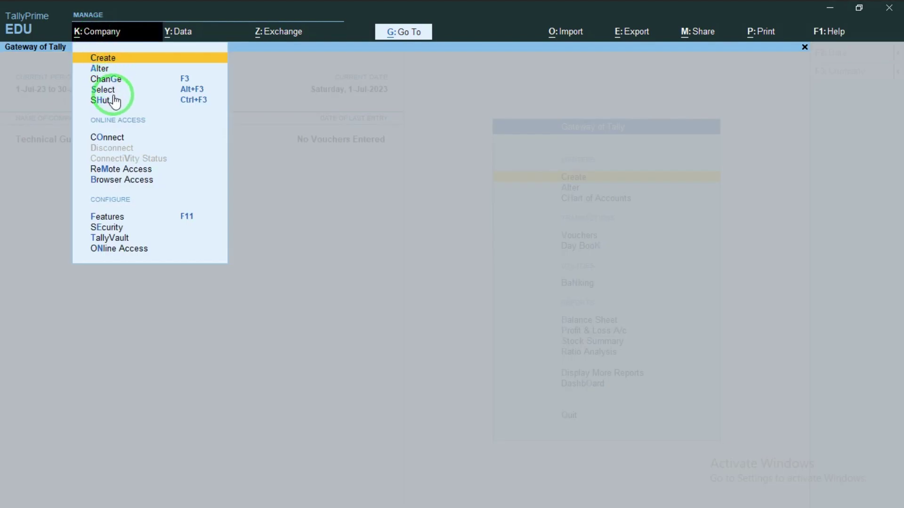
{"action": "left_click", "coordinate": [114, 97]}
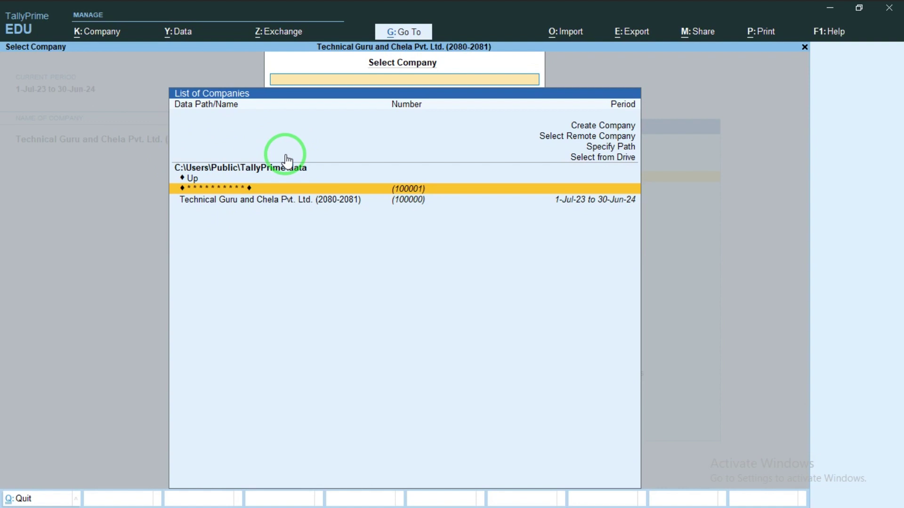
{"action": "key", "text": "Return"}
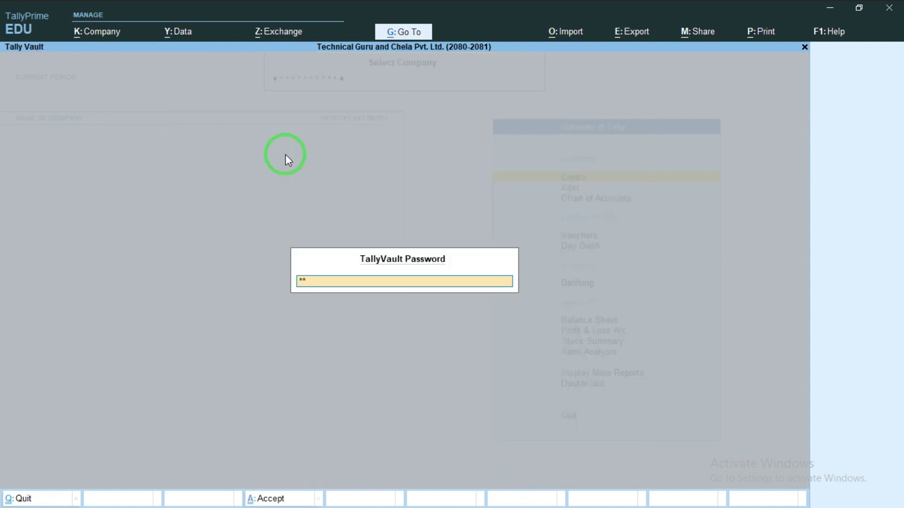
{"action": "key", "text": "Return"}
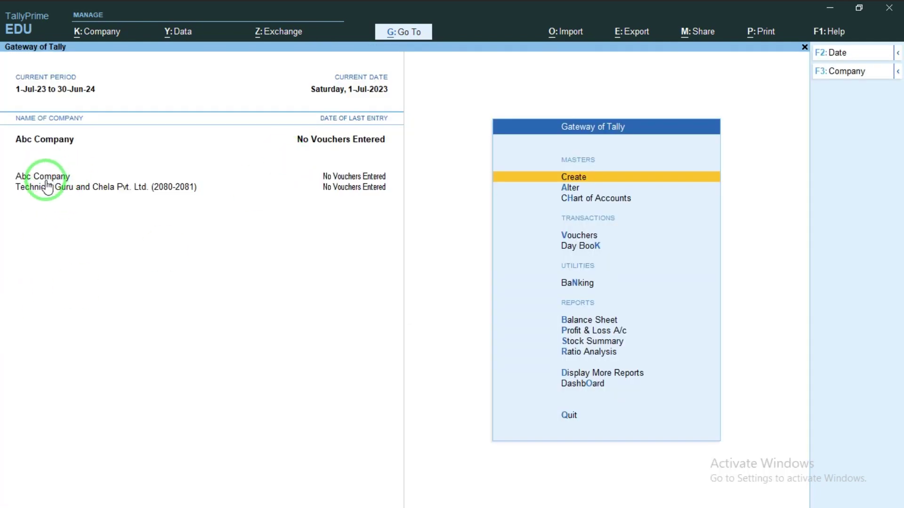
{"action": "left_click", "coordinate": [96, 38]}
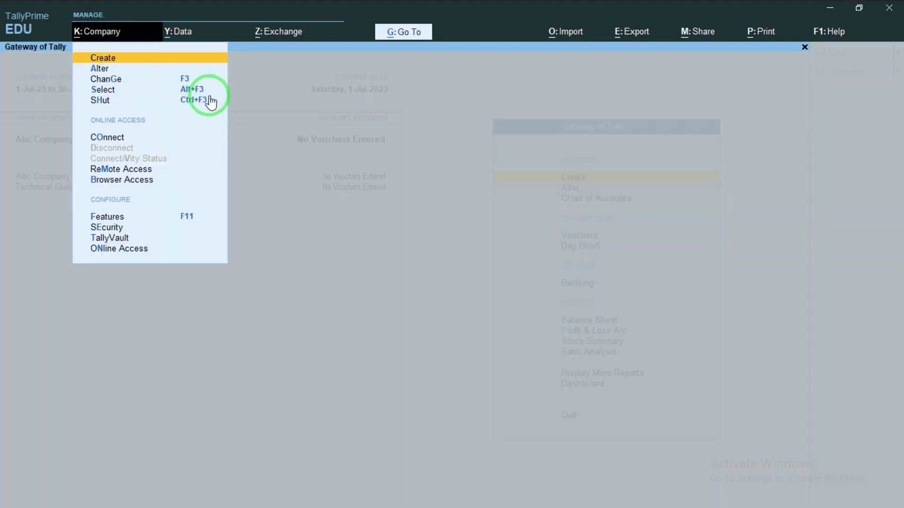
Step: In TallyVault for Abc Company, enter the old password, new password and its confirmation
{"action": "left_click", "coordinate": [129, 240]}
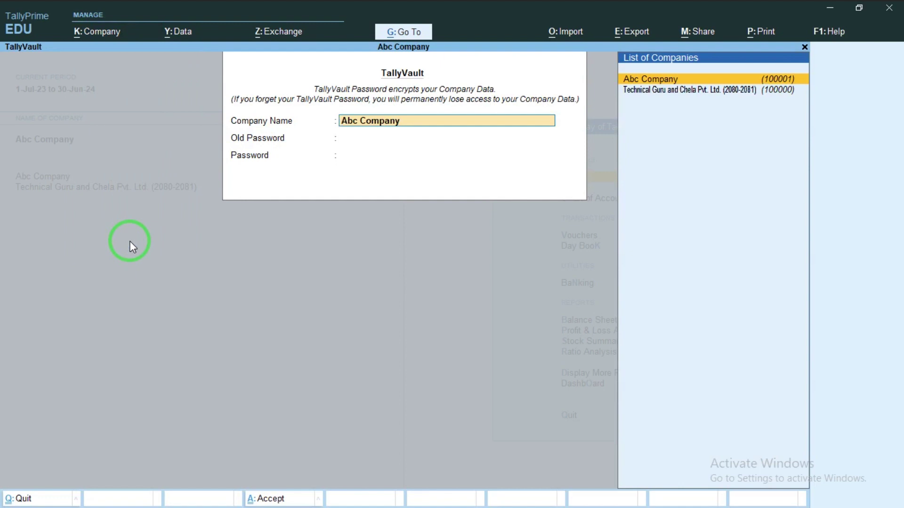
{"action": "key", "text": "Return"}
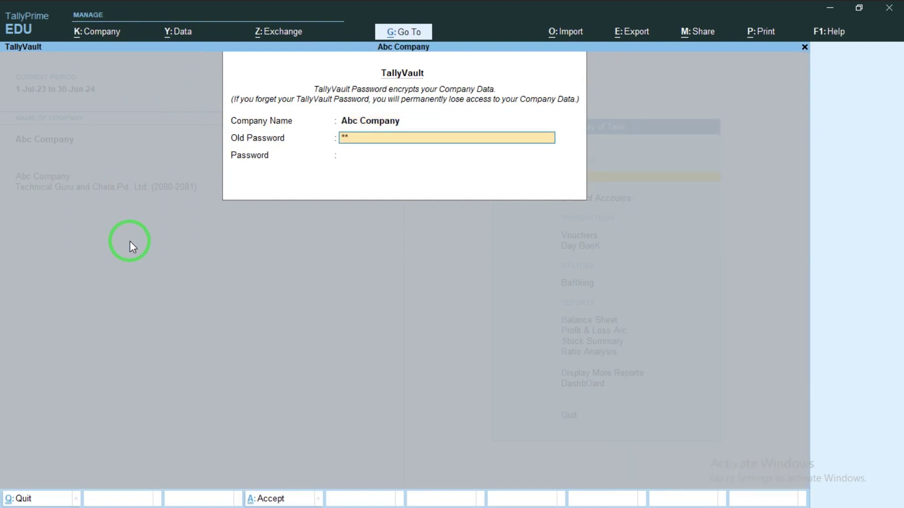
{"action": "key", "text": "Return"}
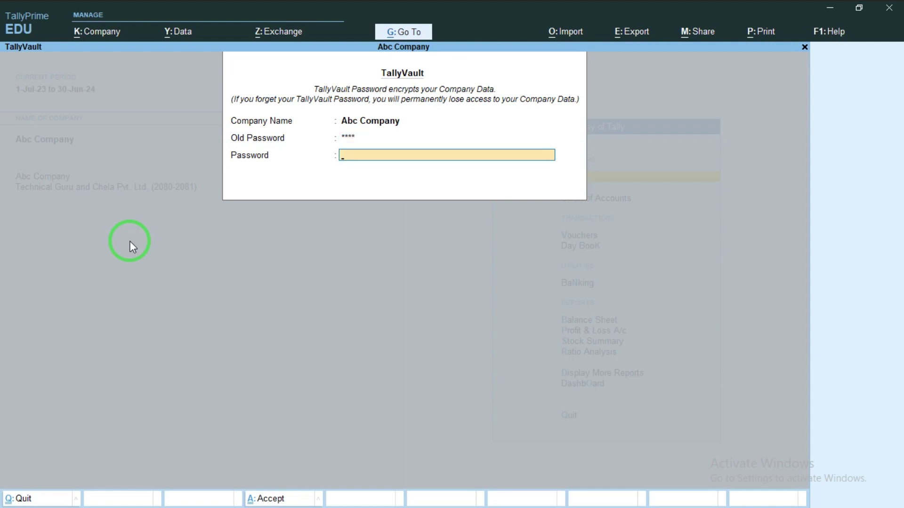
{"action": "type", "text": "1234"}
{"action": "key", "text": "Return"}
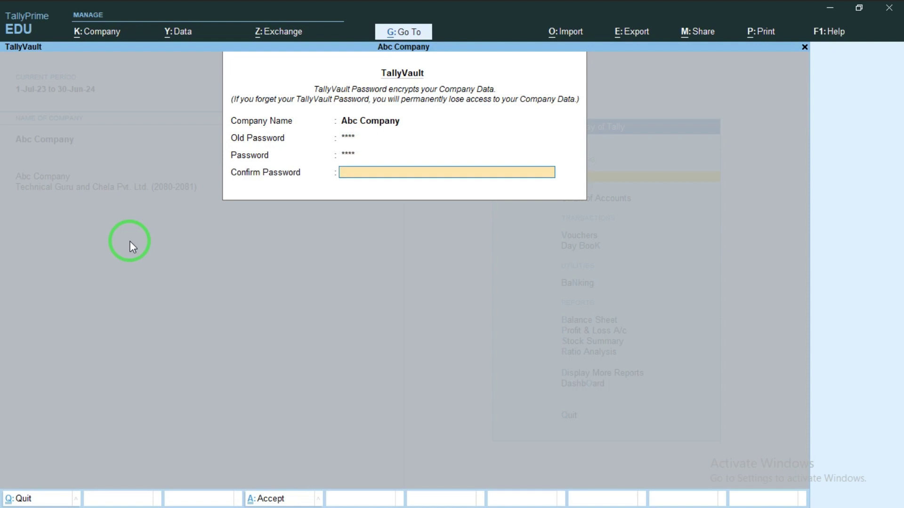
{"action": "type", "text": "1234"}
{"action": "key", "text": "Return"}
Step: Confirm the password change without making a copy, then reopen Abc Company with the new password
{"action": "key", "text": "y"}
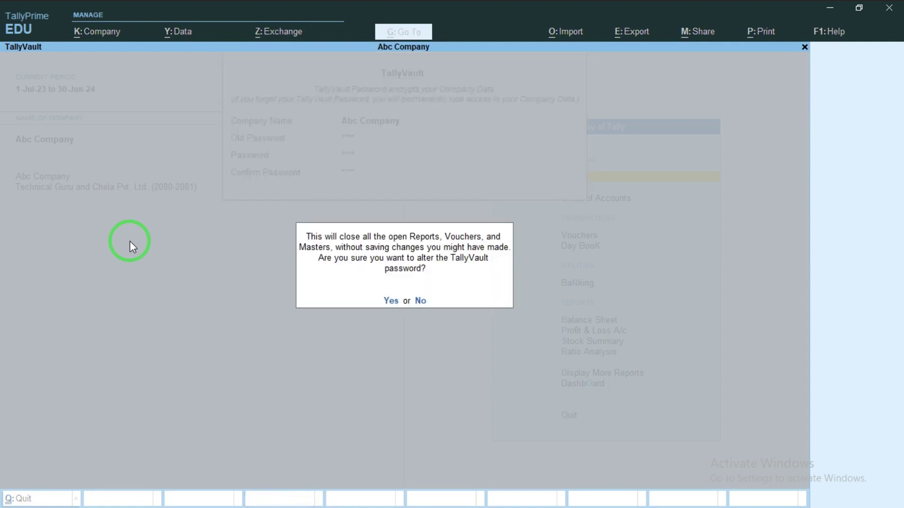
{"action": "key", "text": "y"}
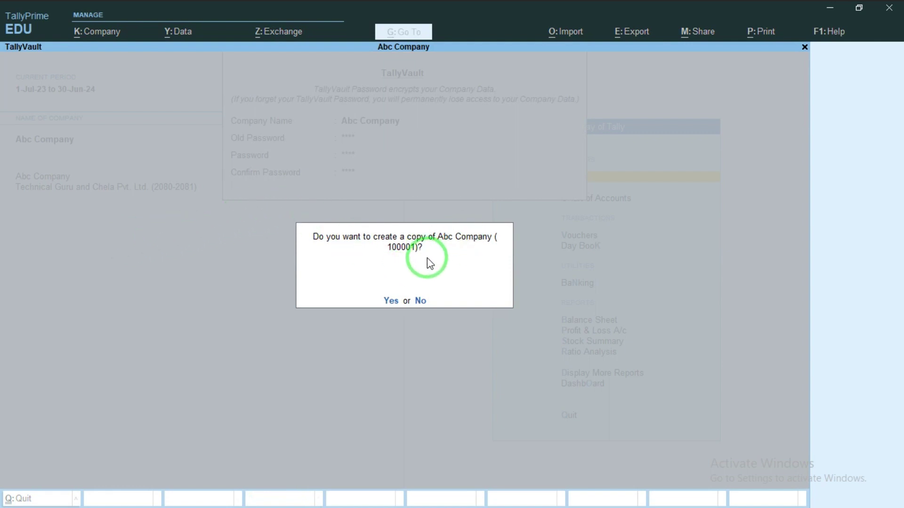
{"action": "left_click", "coordinate": [422, 301]}
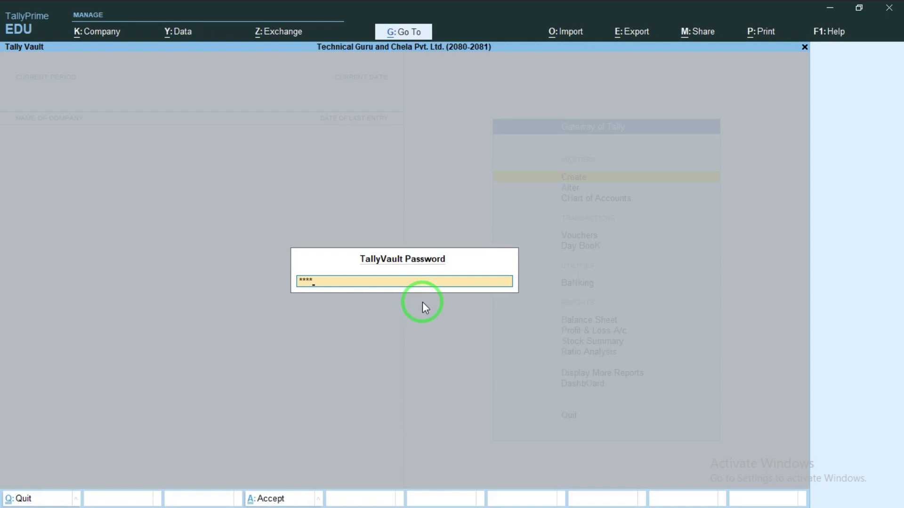
{"action": "key", "text": "Return"}
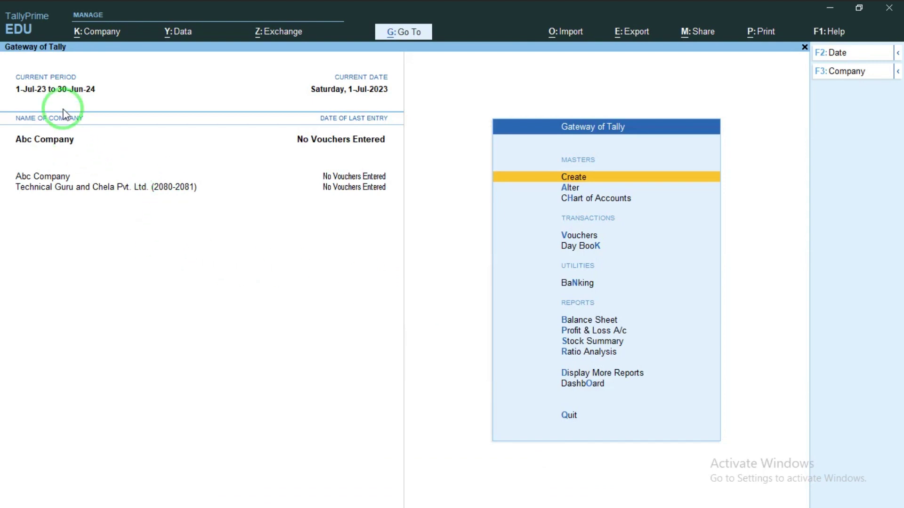
Step: Delete Abc Company from its Company Alteration screen, leaving only Technical Guru and Chela Pvt. Ltd
{"action": "left_click", "coordinate": [86, 32]}
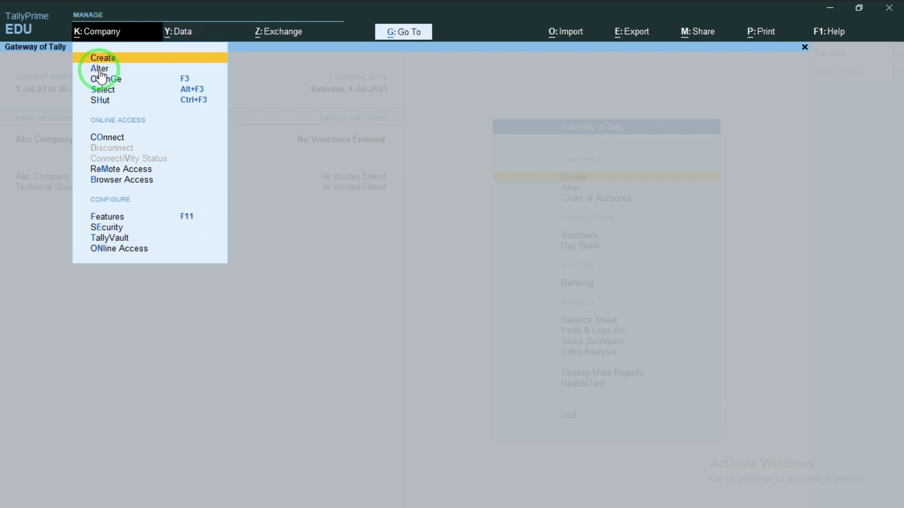
{"action": "key", "text": "Escape"}
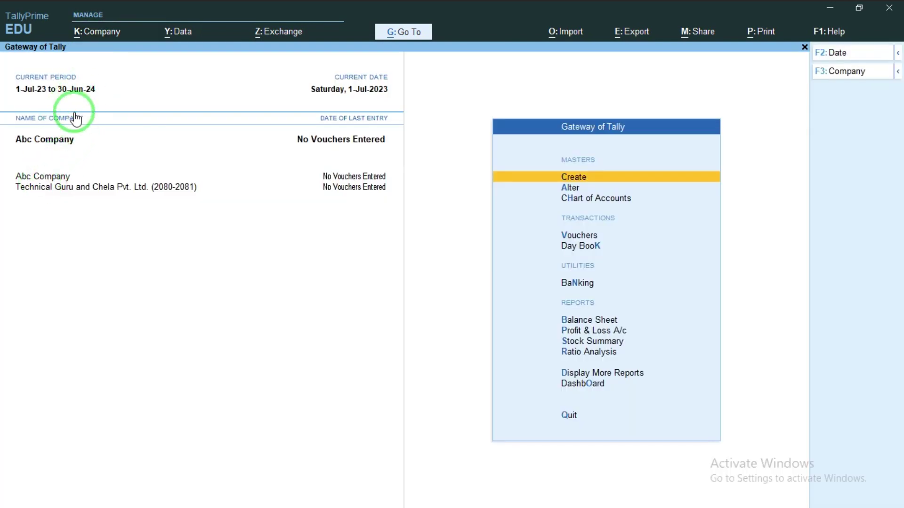
{"action": "key", "text": "alt+k"}
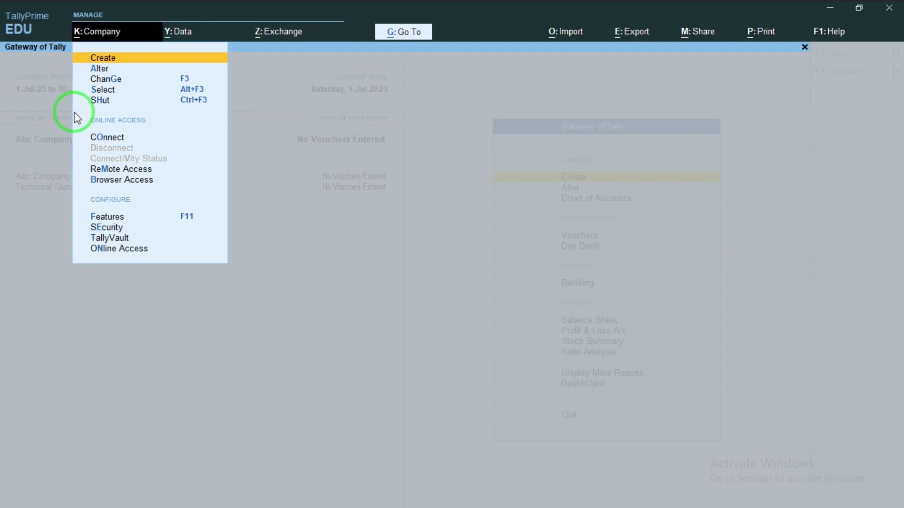
{"action": "left_click", "coordinate": [105, 69]}
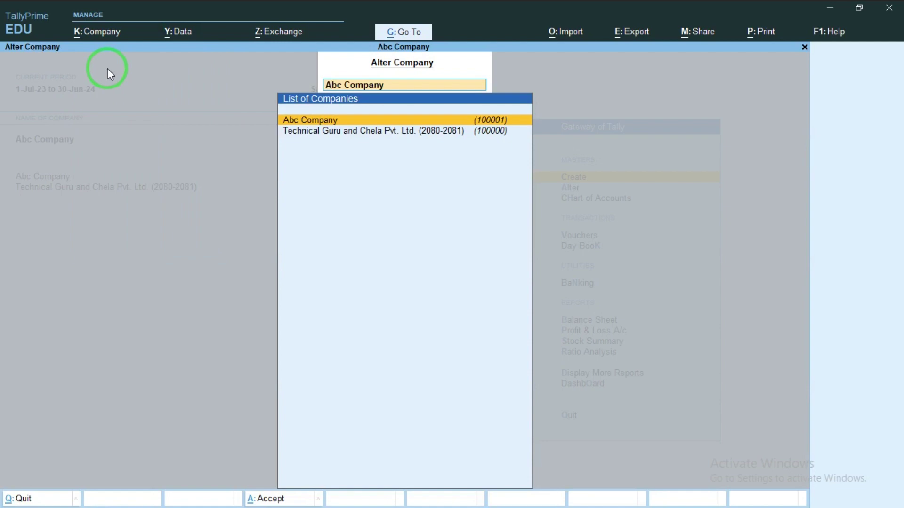
{"action": "key", "text": "Return"}
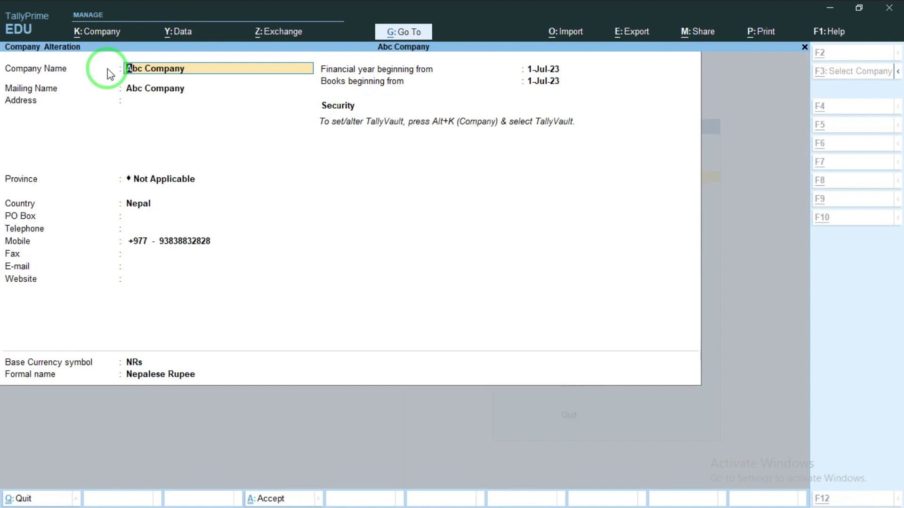
{"action": "key", "text": "alt+d"}
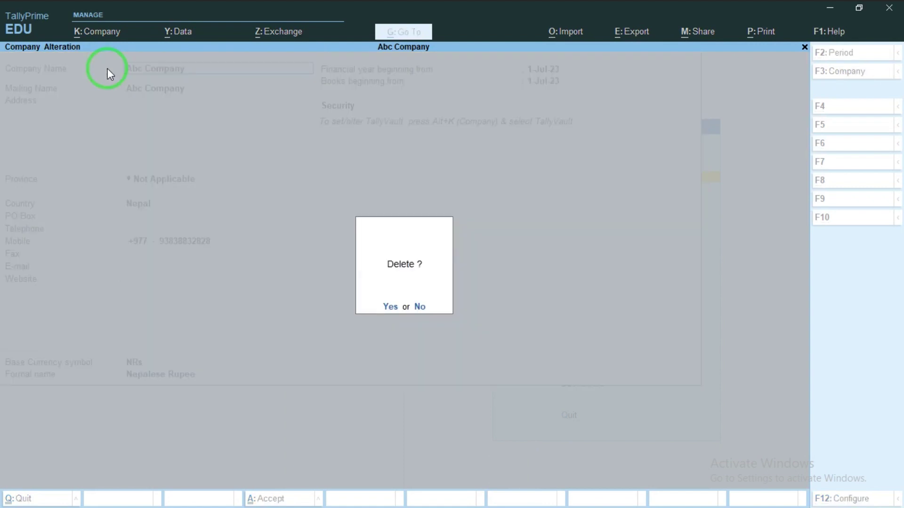
{"action": "key", "text": "y"}
{"action": "key", "text": "y"}
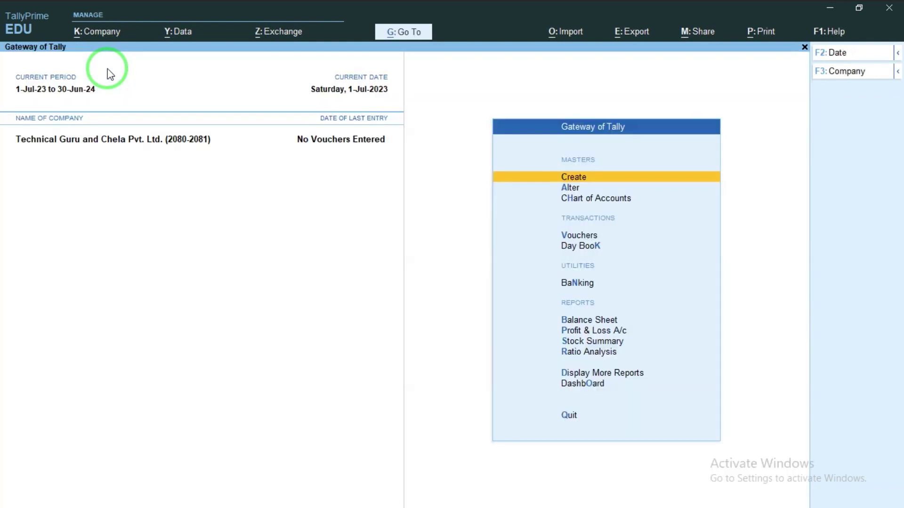